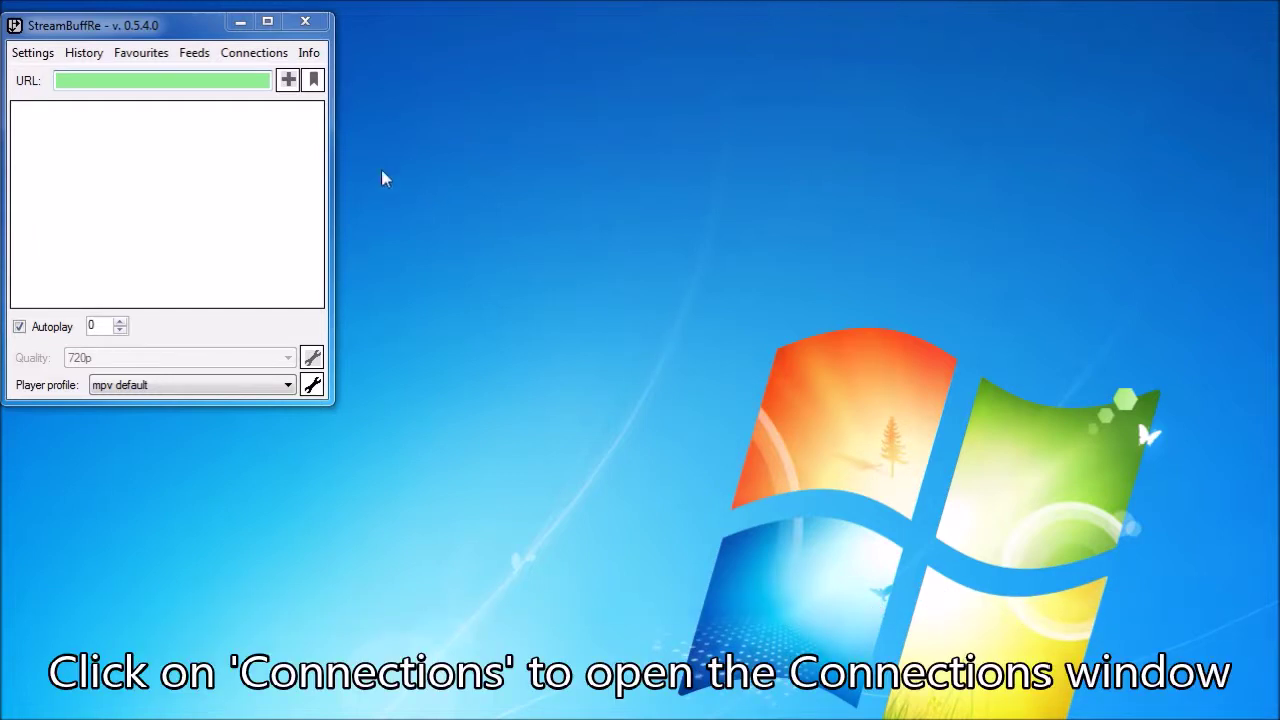
# Open the Connections window and start adding a Tox connection in the Windows 10 instance
pyautogui.click(268, 60)
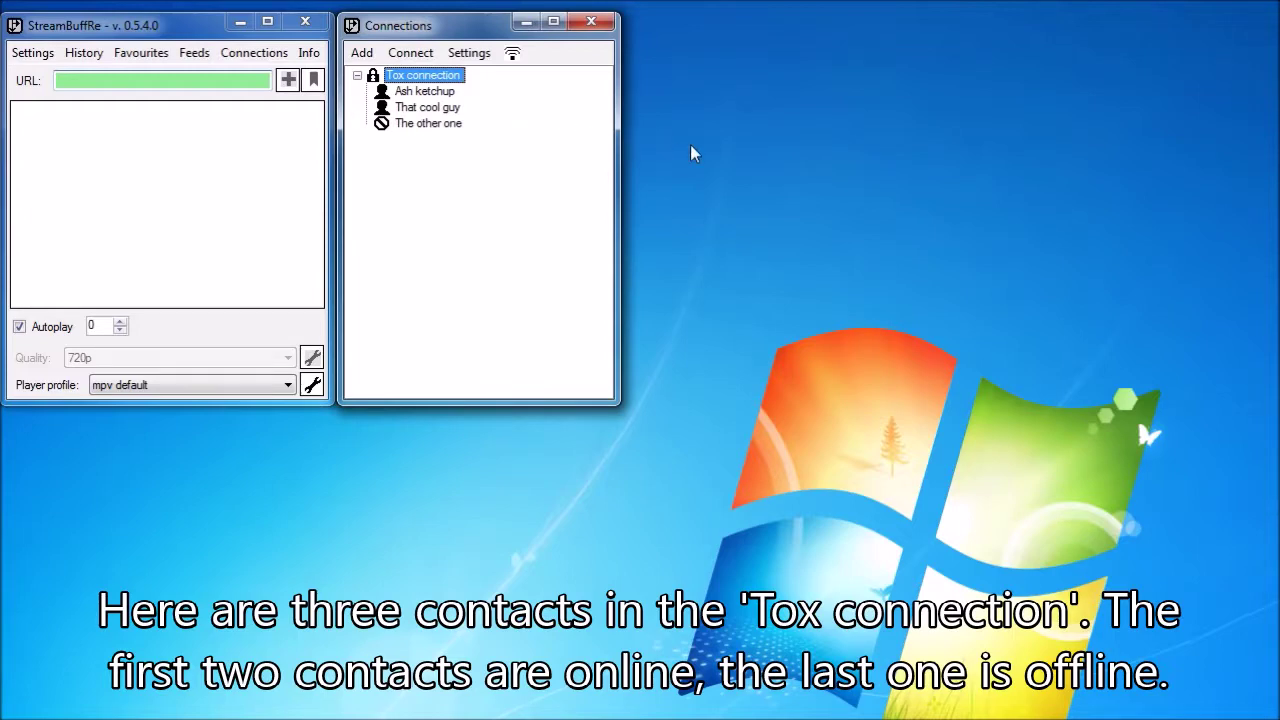
pyautogui.click(1116, 151)
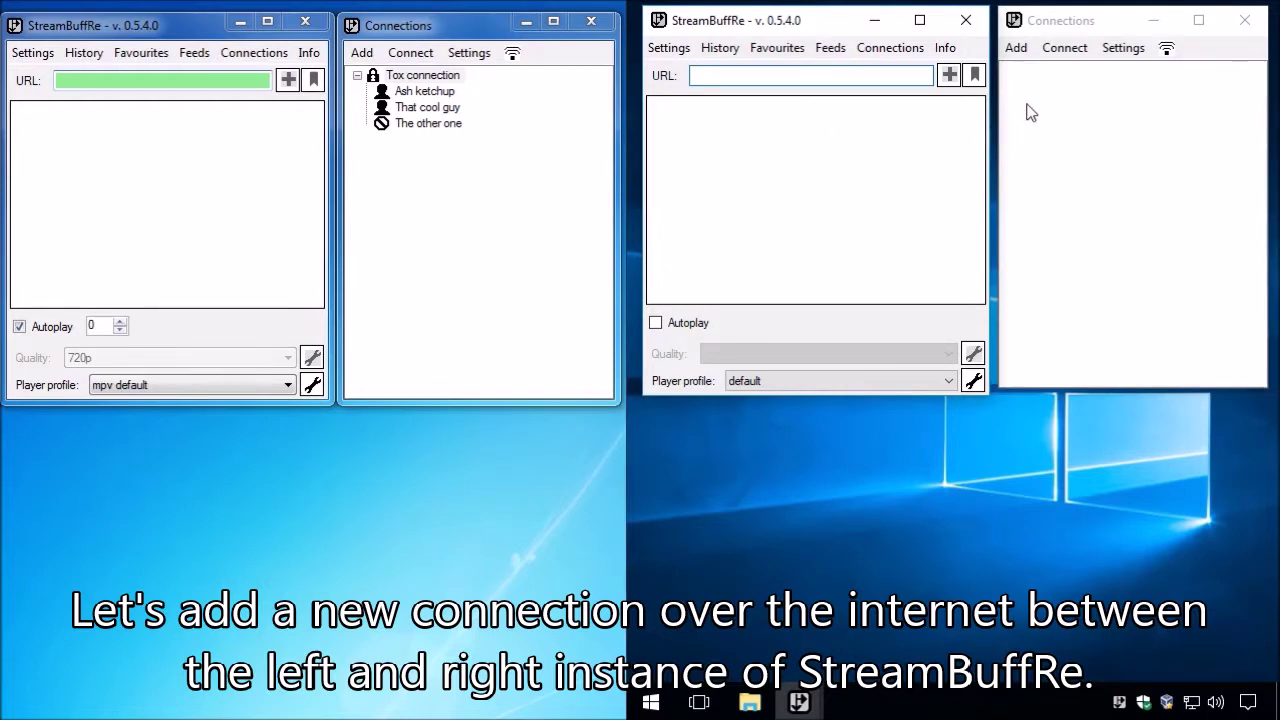
pyautogui.click(1018, 48)
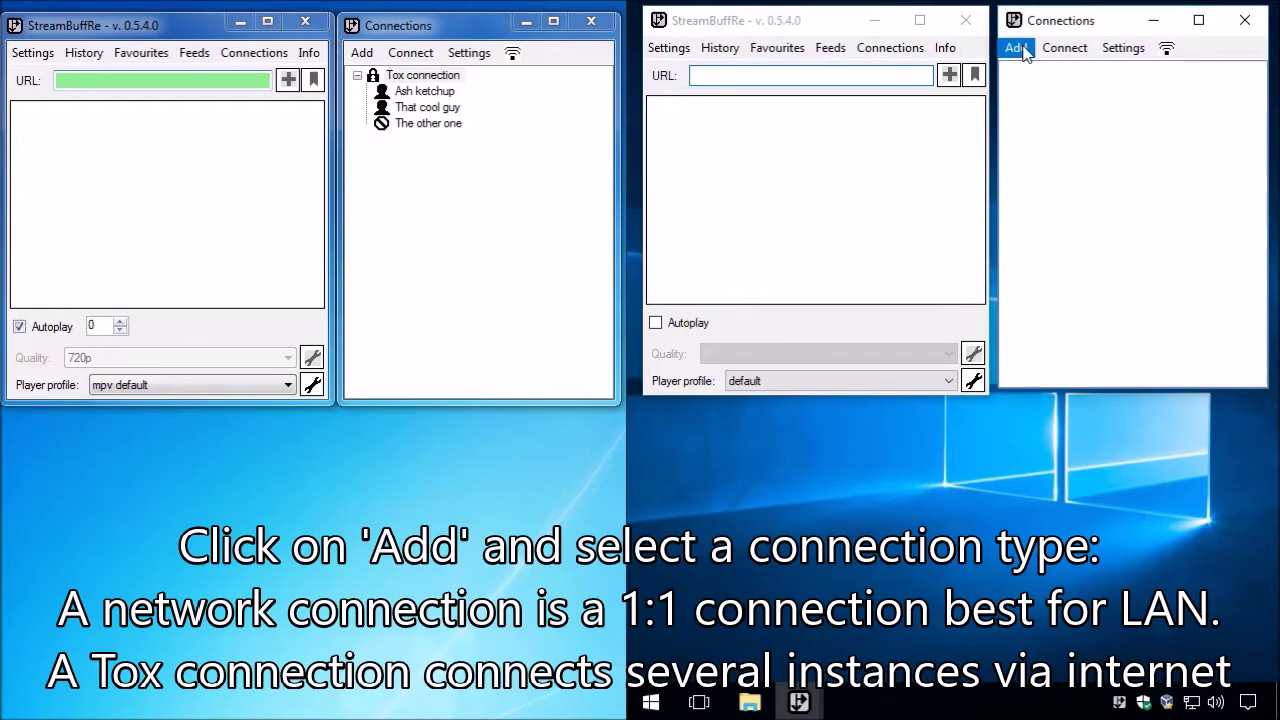
pyautogui.click(1020, 49)
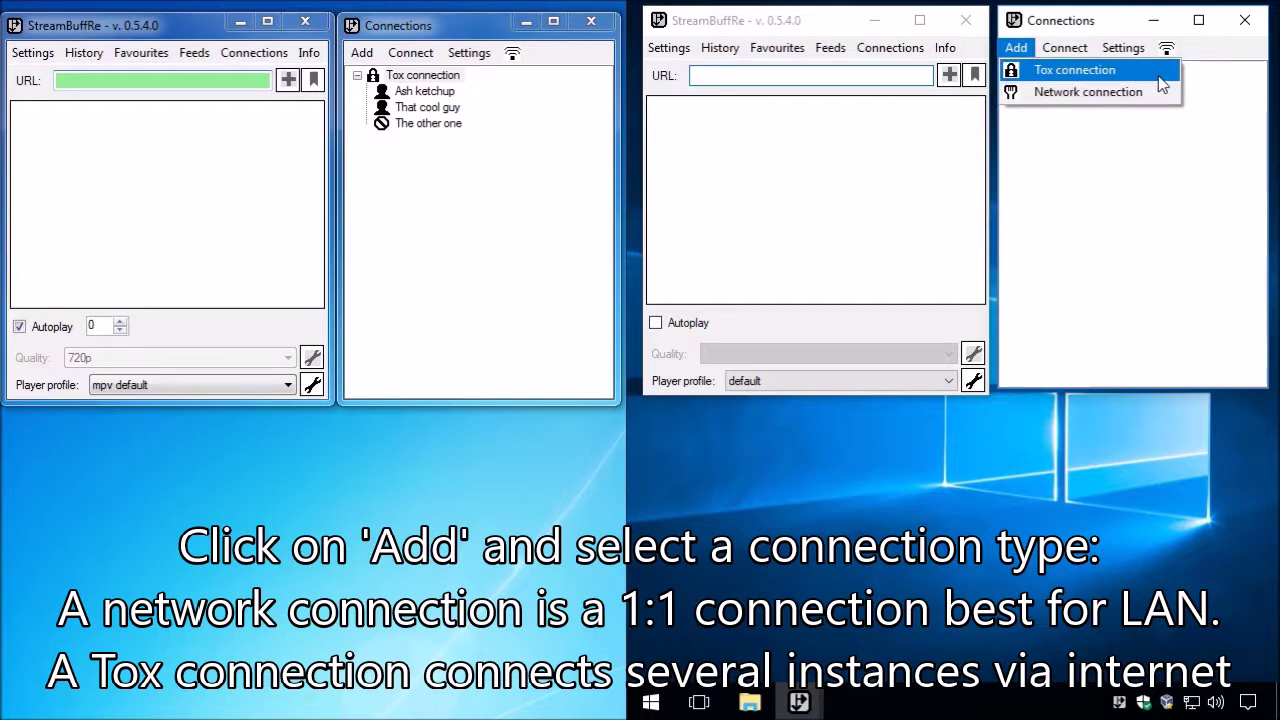
pyautogui.click(1157, 76)
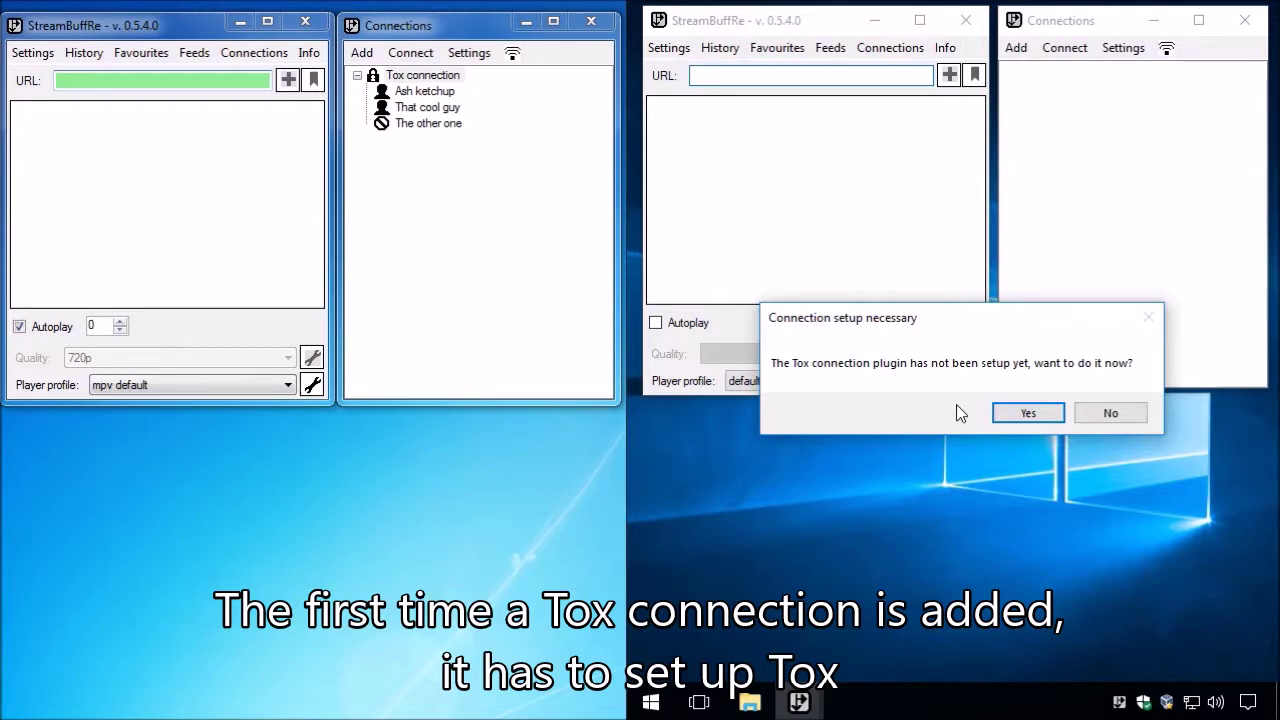
# Accept the Tox plugin setup, let the wizard install libtox.dll automatically, and finish it
pyautogui.click(1028, 415)
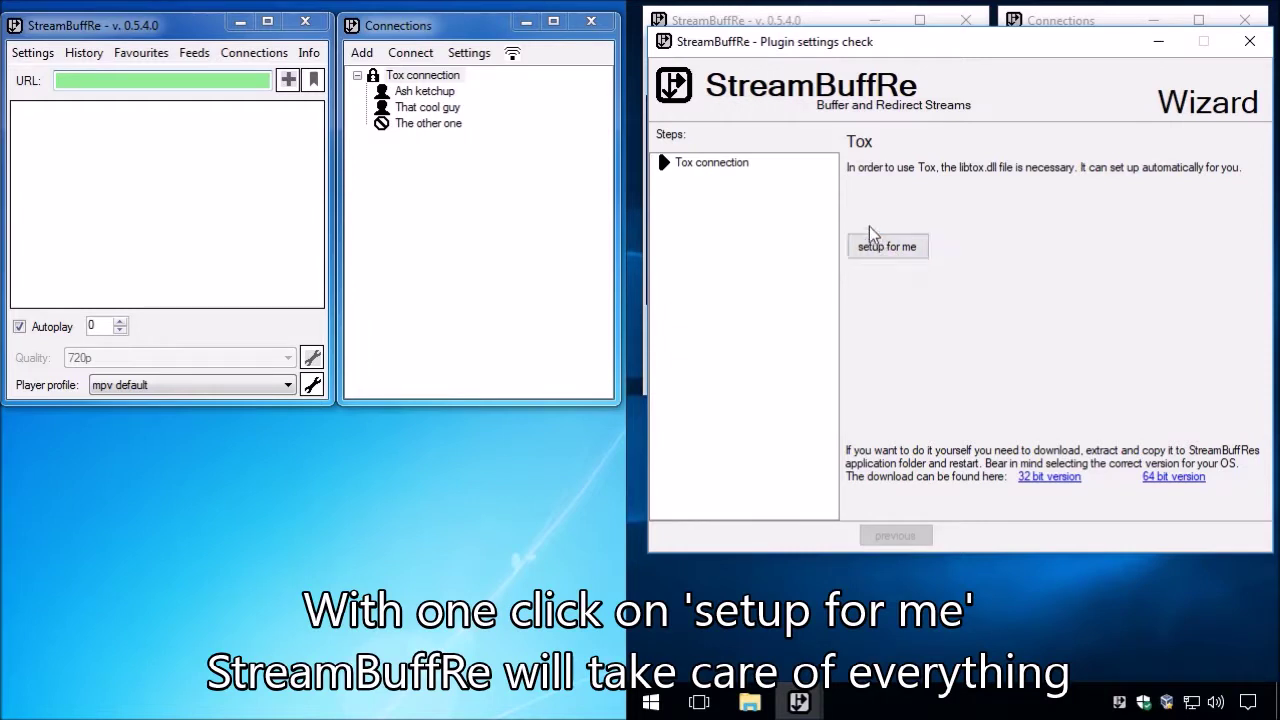
pyautogui.click(875, 252)
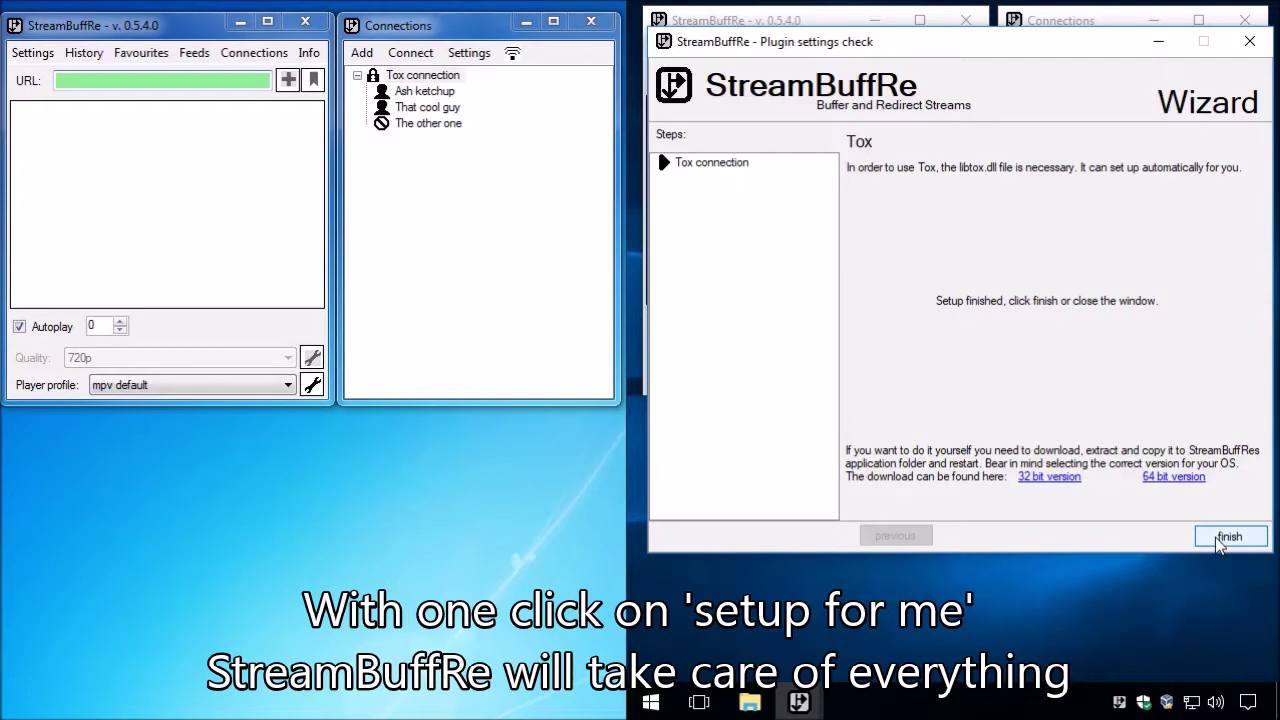
pyautogui.click(1217, 538)
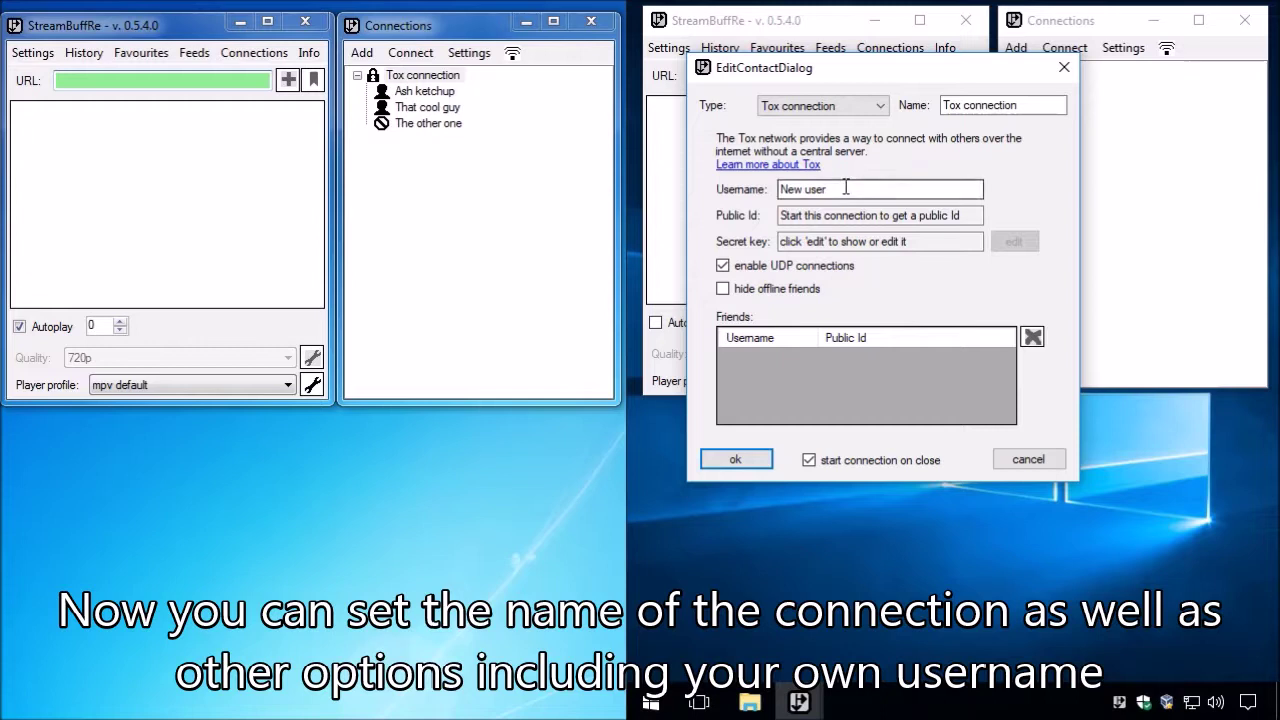
# Create the Tox connection with the username "right pc" and allow StreamBuffRe access through the firewall
pyautogui.moveTo(828, 190); pyautogui.dragTo(768, 195)
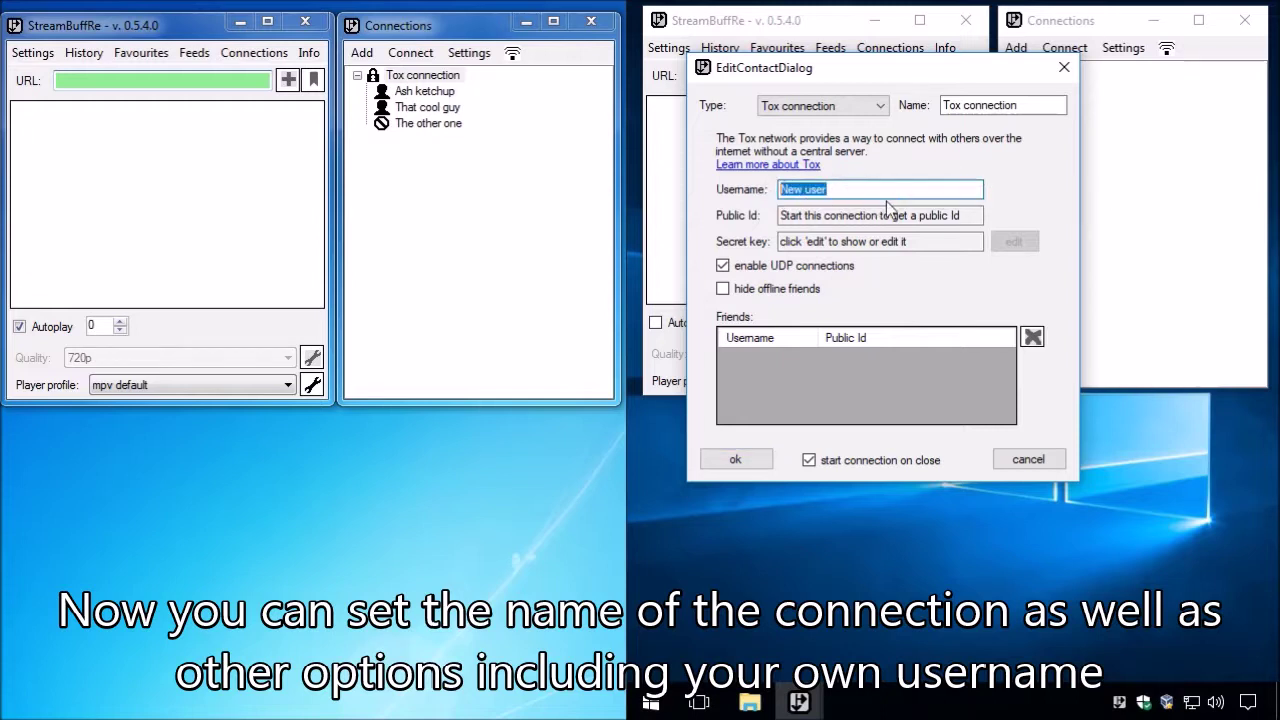
pyautogui.write('right pc')
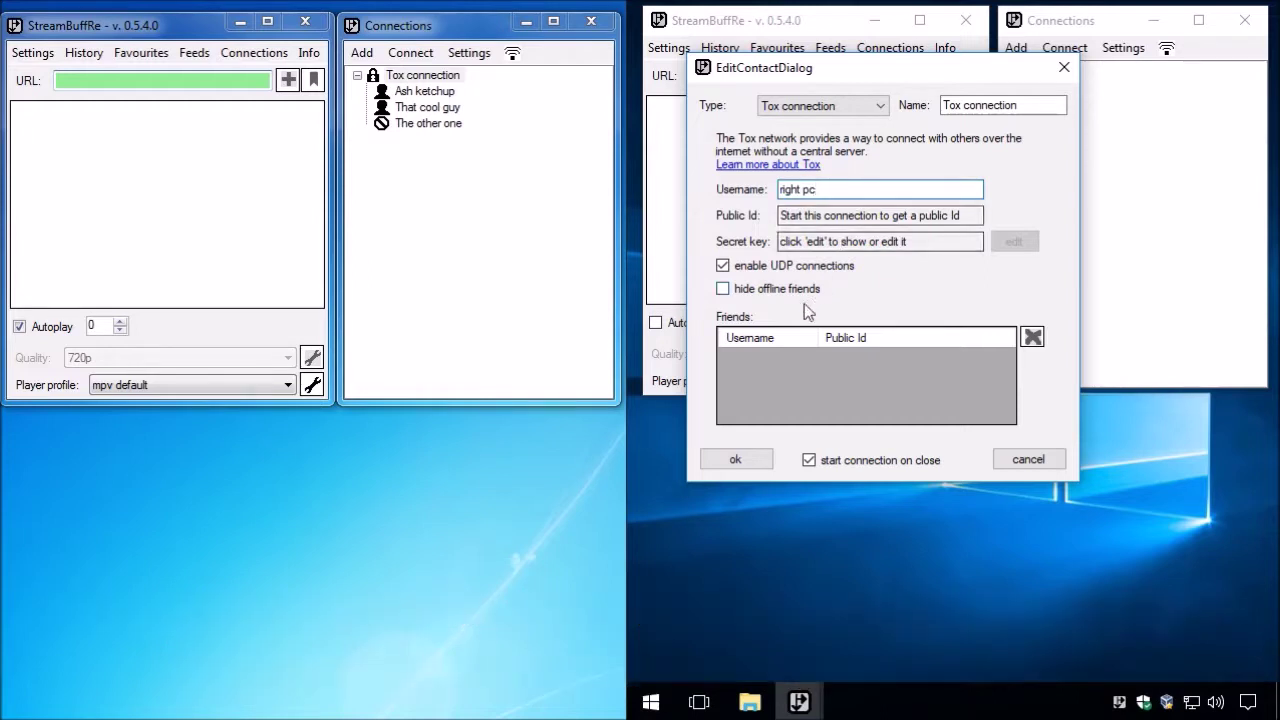
pyautogui.click(746, 464)
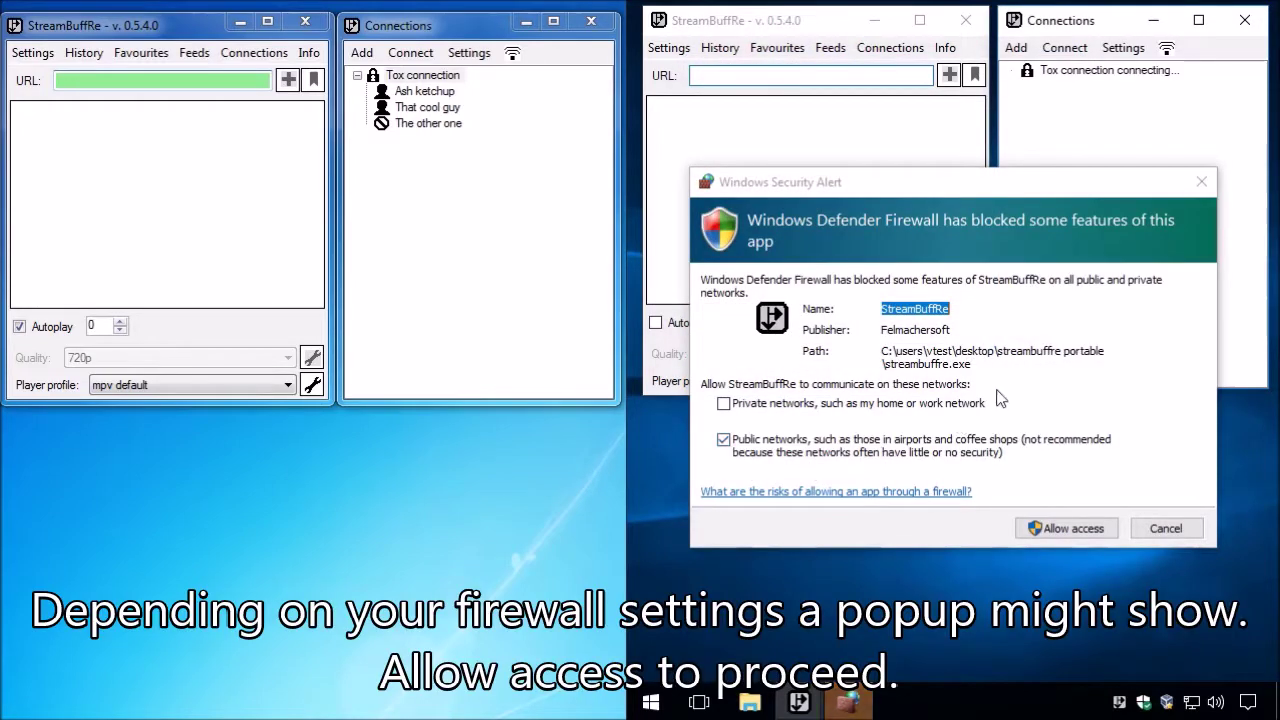
pyautogui.click(1115, 537)
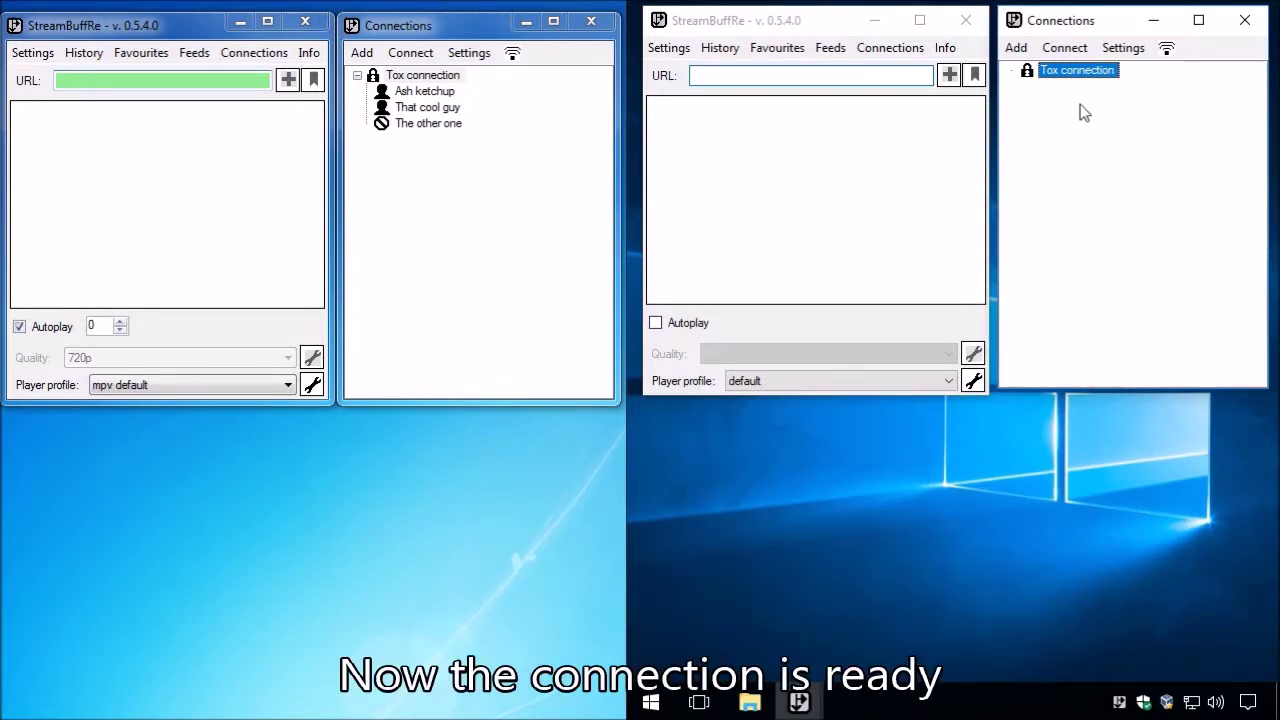
# Add the new Tox connection's public Id as a friend on the Windows 7 instance and accept the request on the other
pyautogui.rightClick(1088, 72)
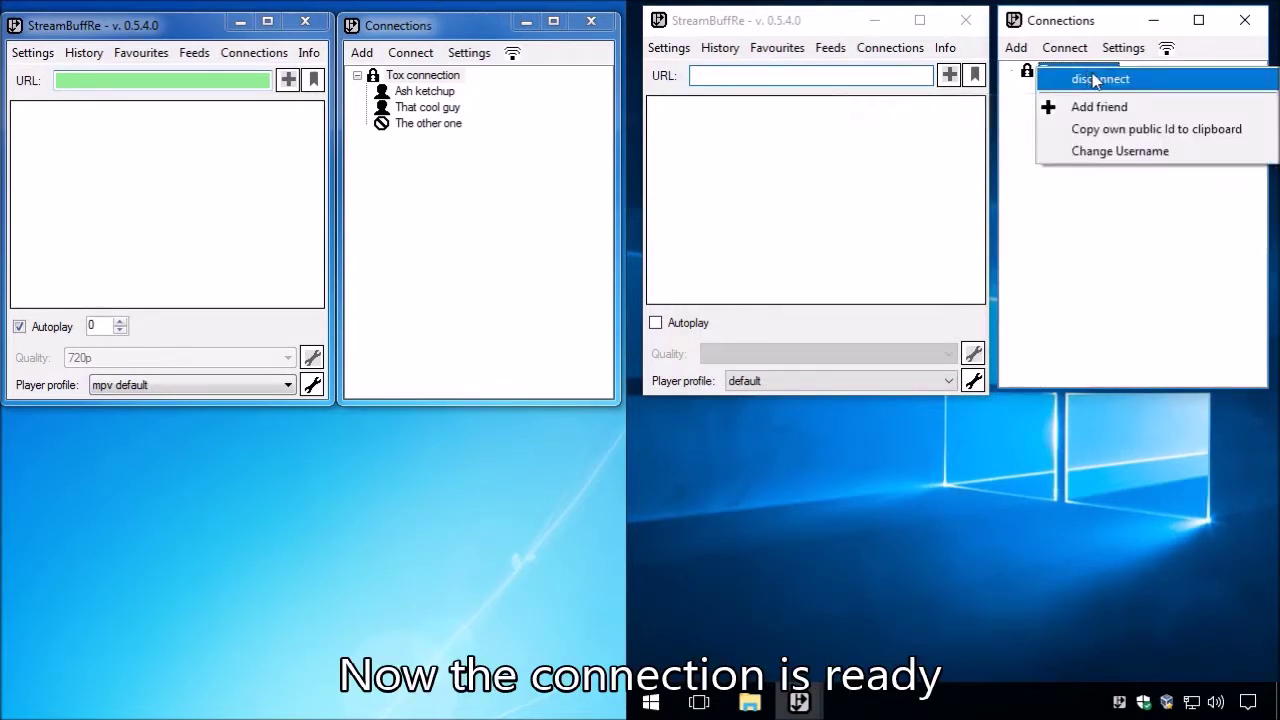
pyautogui.click(1225, 130)
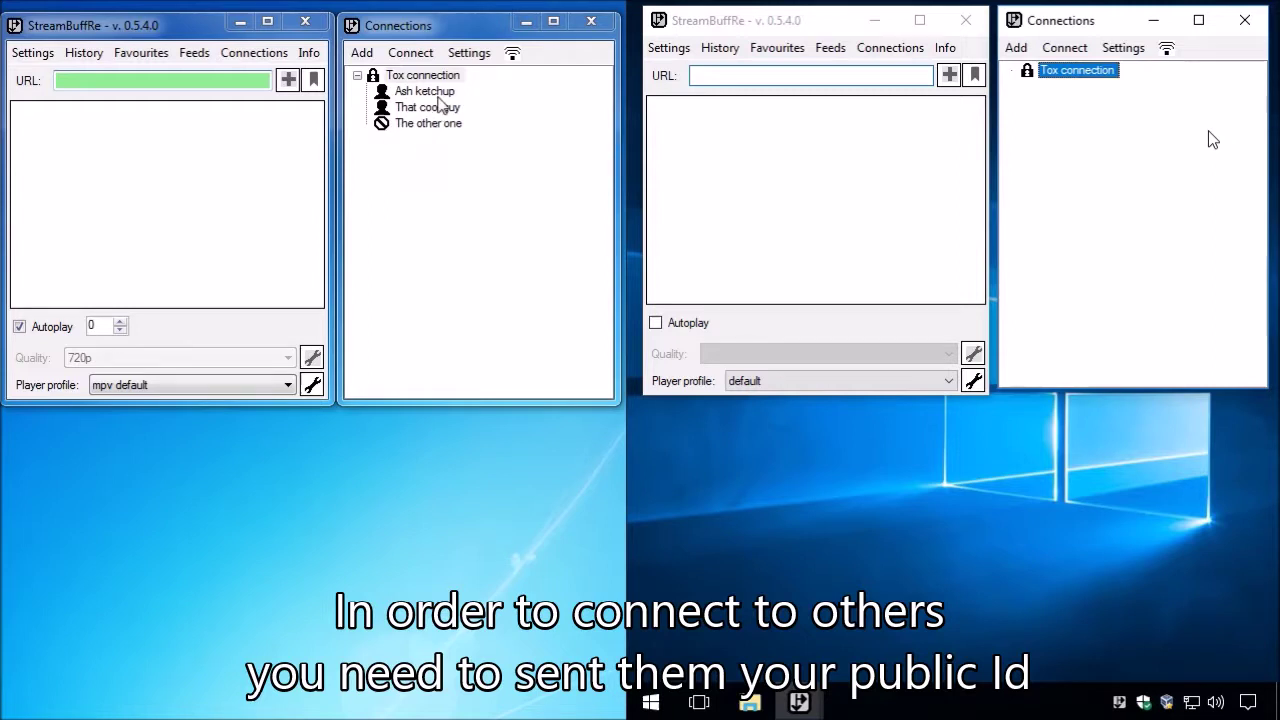
pyautogui.click(440, 78)
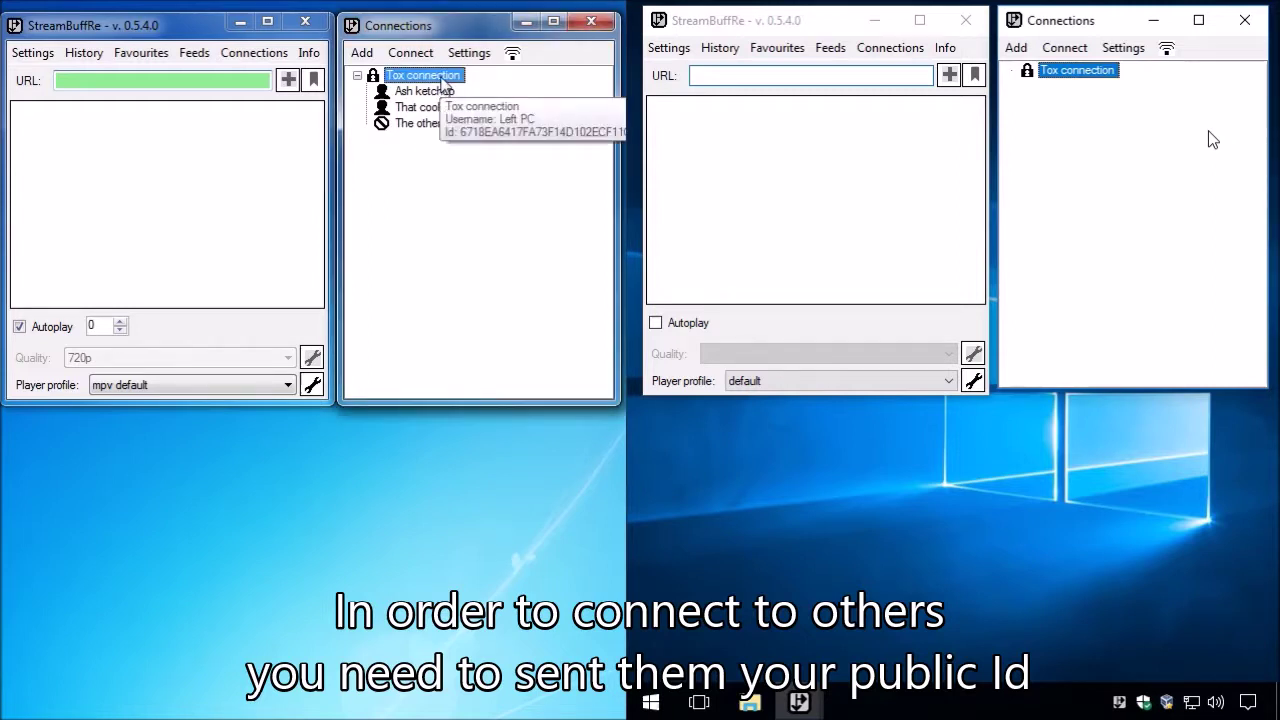
pyautogui.rightClick(443, 80)
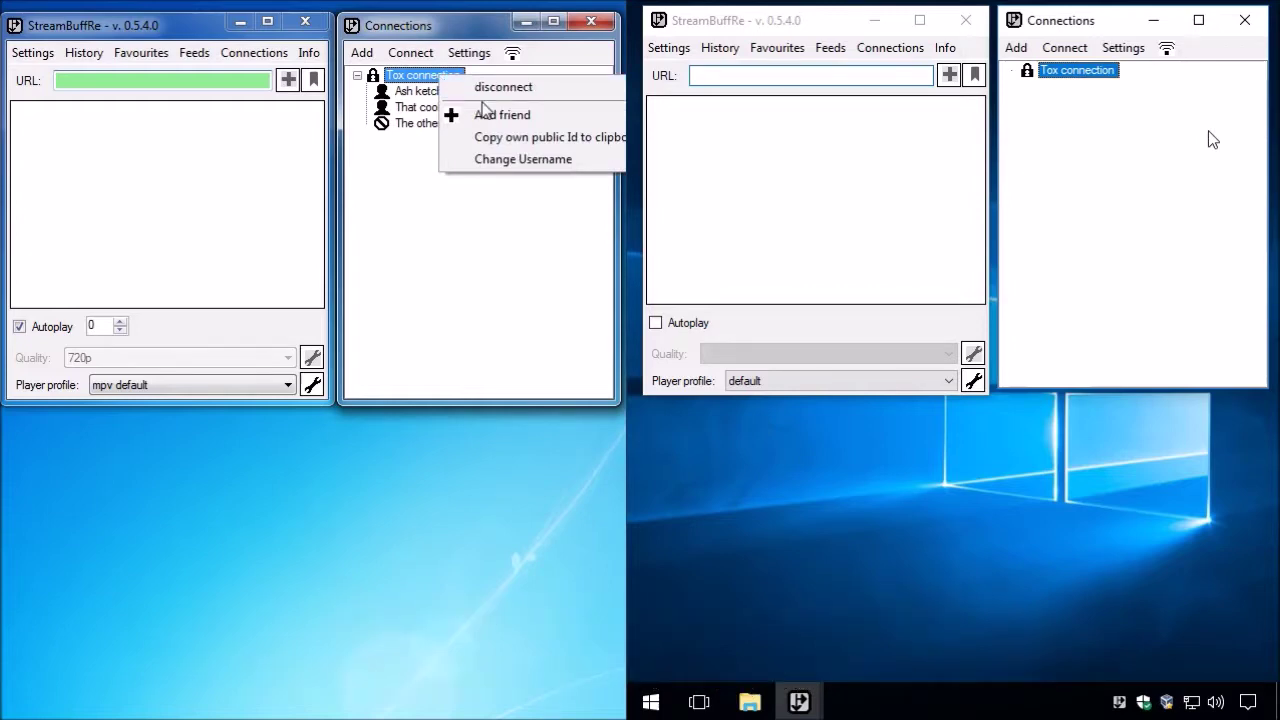
pyautogui.click(589, 119)
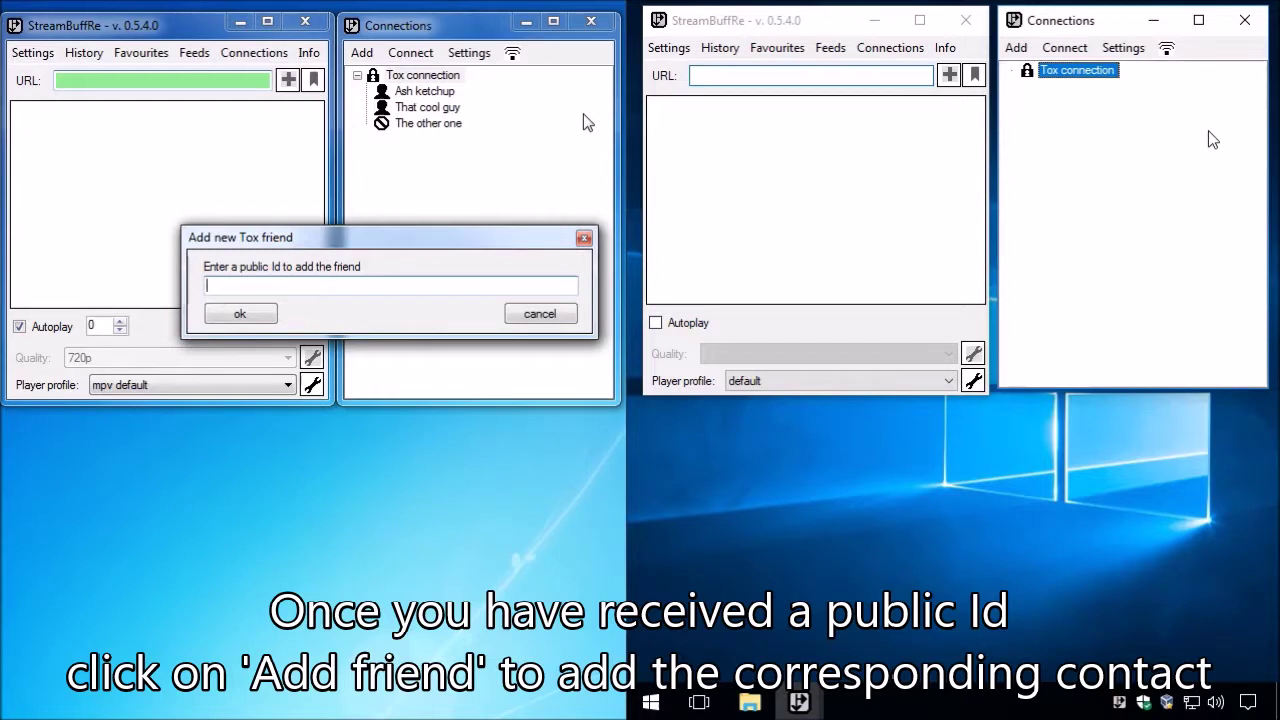
pyautogui.hotkey('ctrl', 'v')
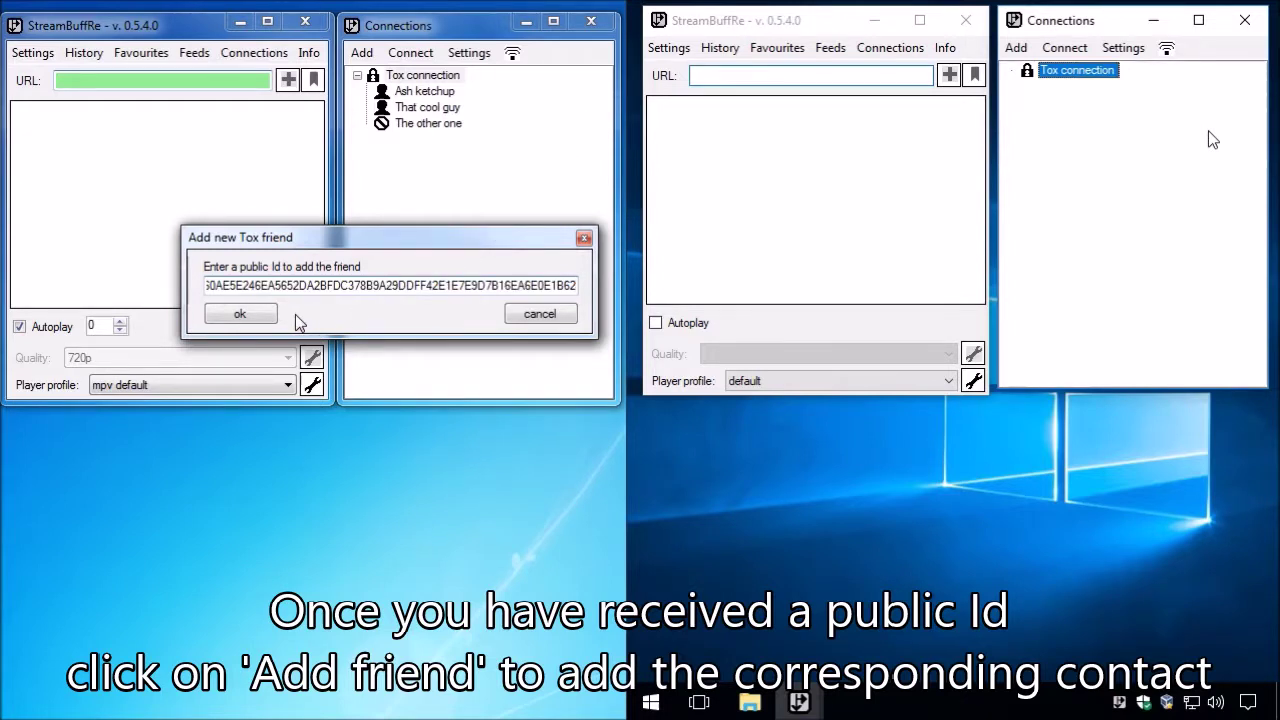
pyautogui.click(240, 314)
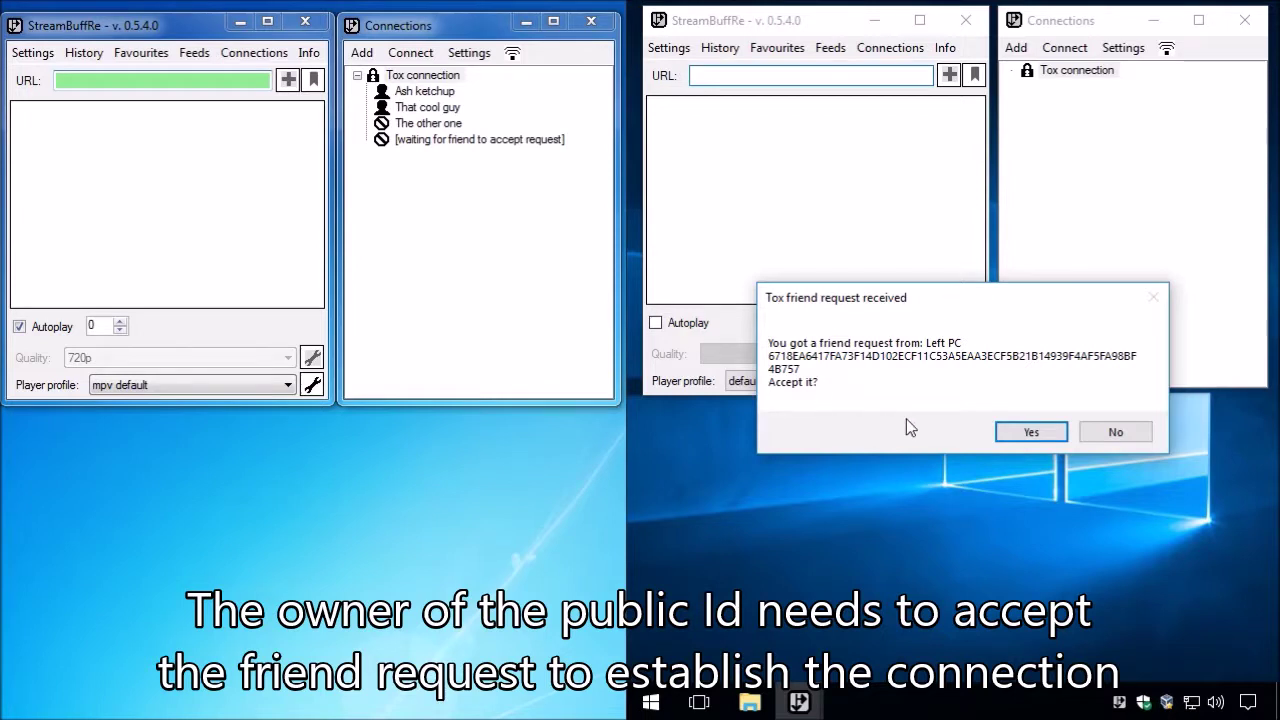
pyautogui.click(1033, 433)
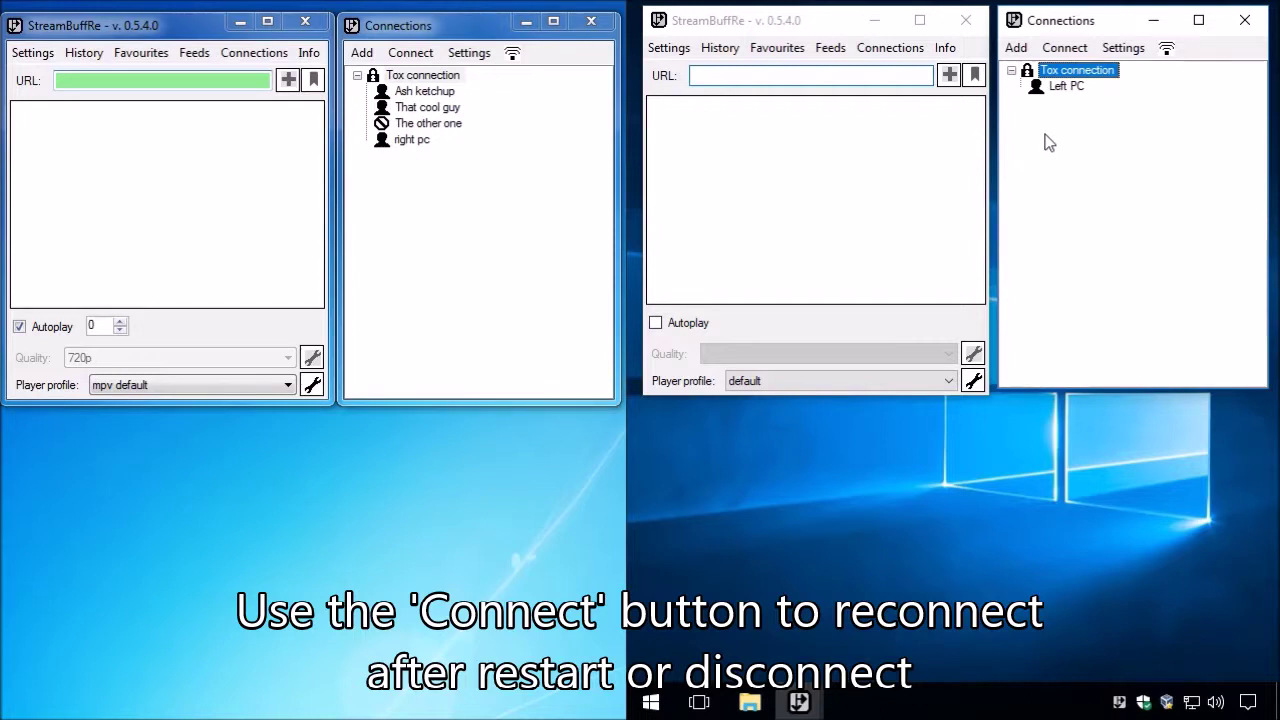
# Load the favourite "silence after" into the Windows 10 instance's playlist, dismiss the notifications, and play the stream
pyautogui.click(775, 50)
pyautogui.click(775, 50)
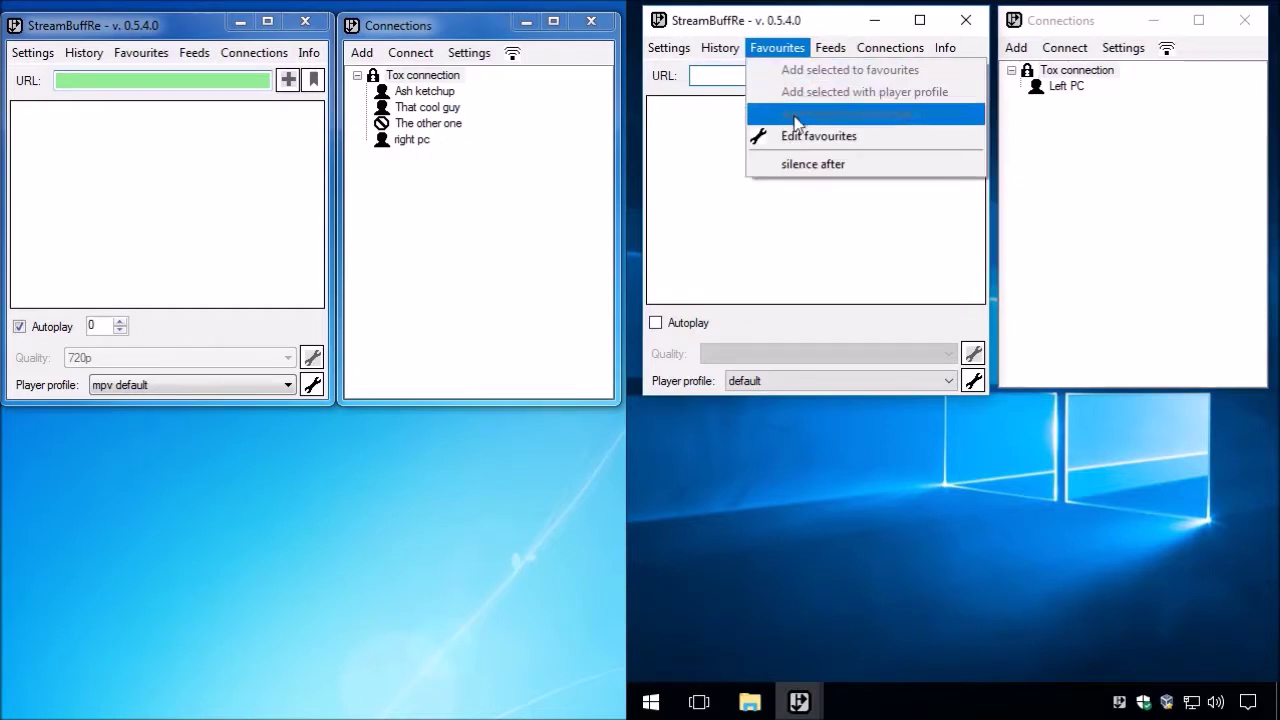
pyautogui.click(808, 165)
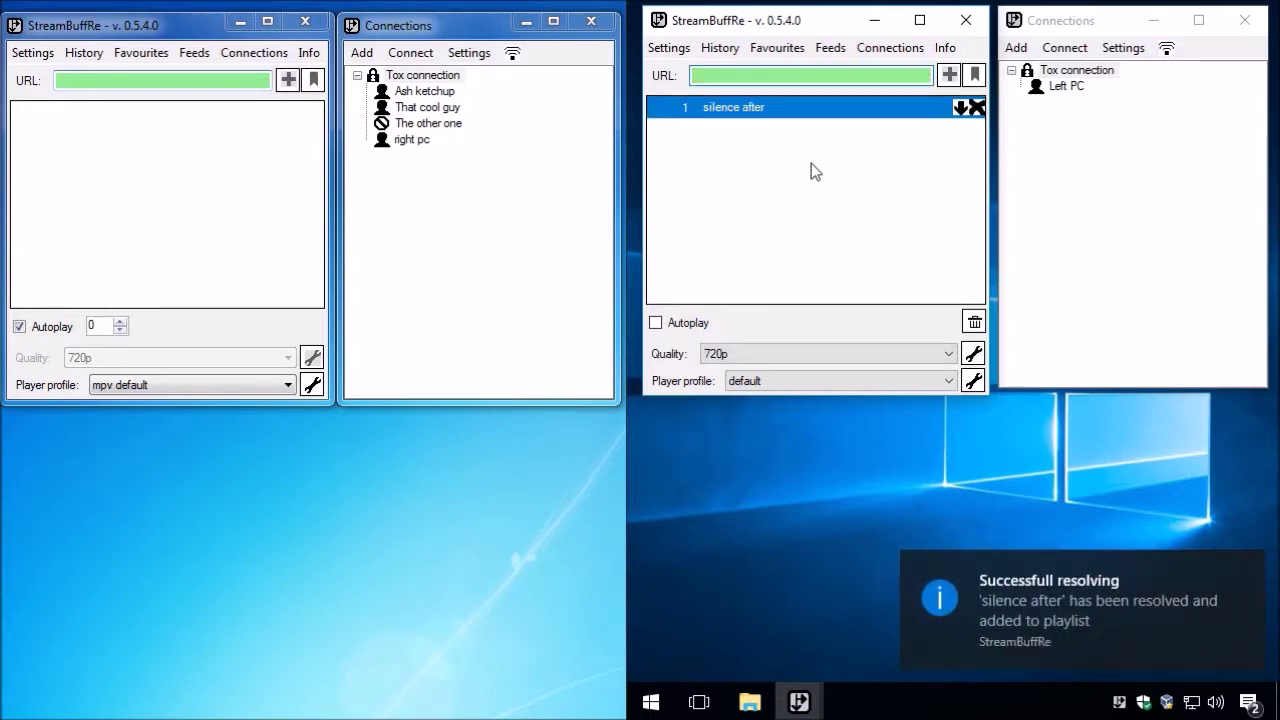
pyautogui.click(1022, 596)
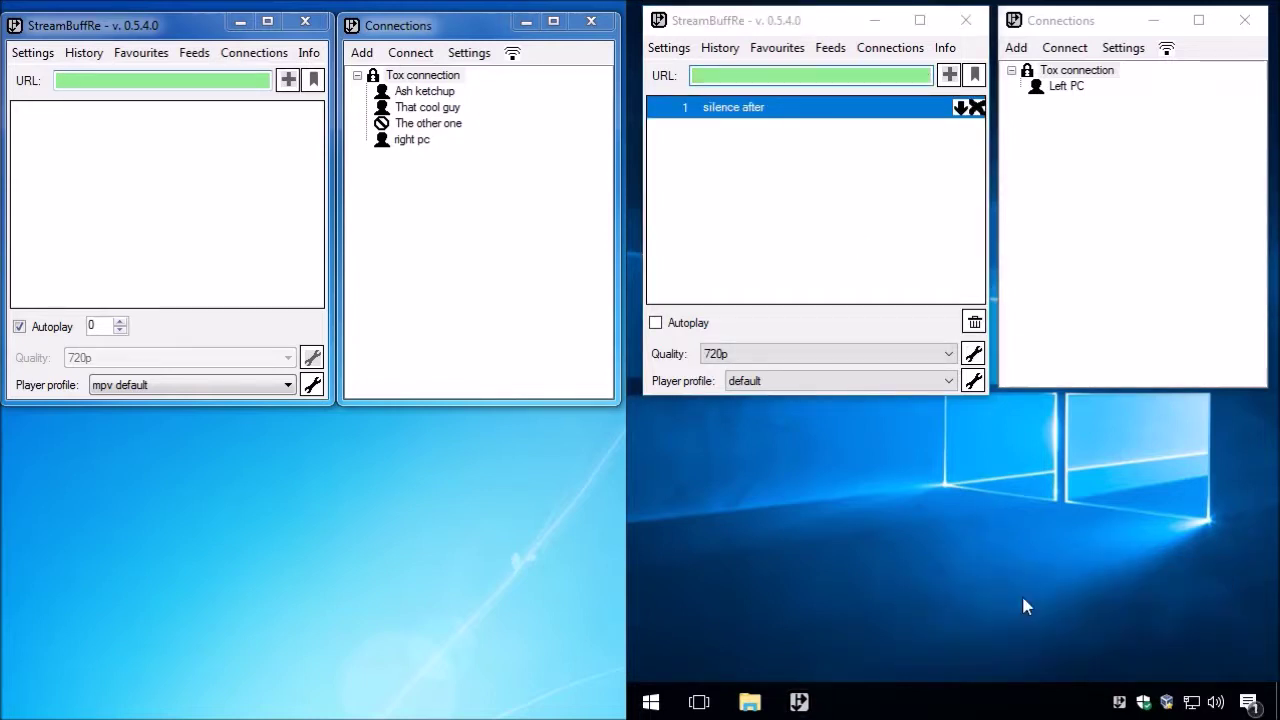
pyautogui.click(998, 588)
pyautogui.doubleClick(813, 110)
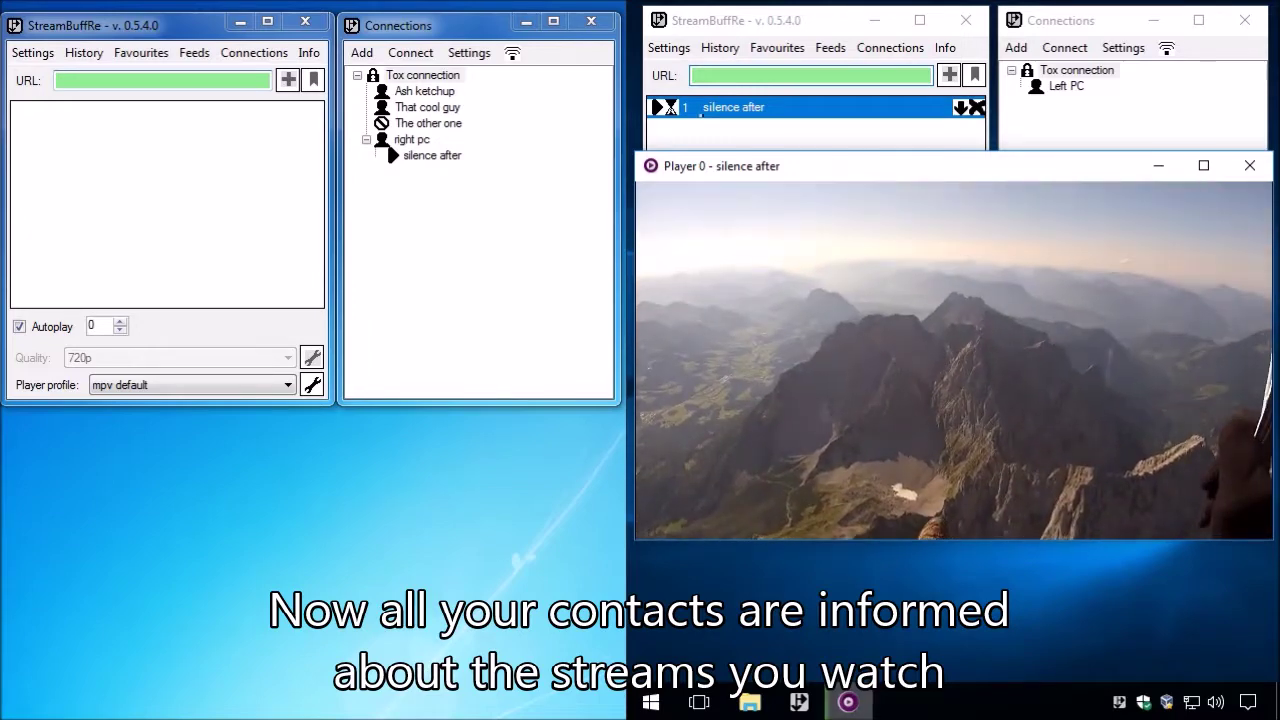
# Add the "silence after" stream shared by right pc to the Windows 7 instance's playlist, and remove the entry again
pyautogui.click(451, 158)
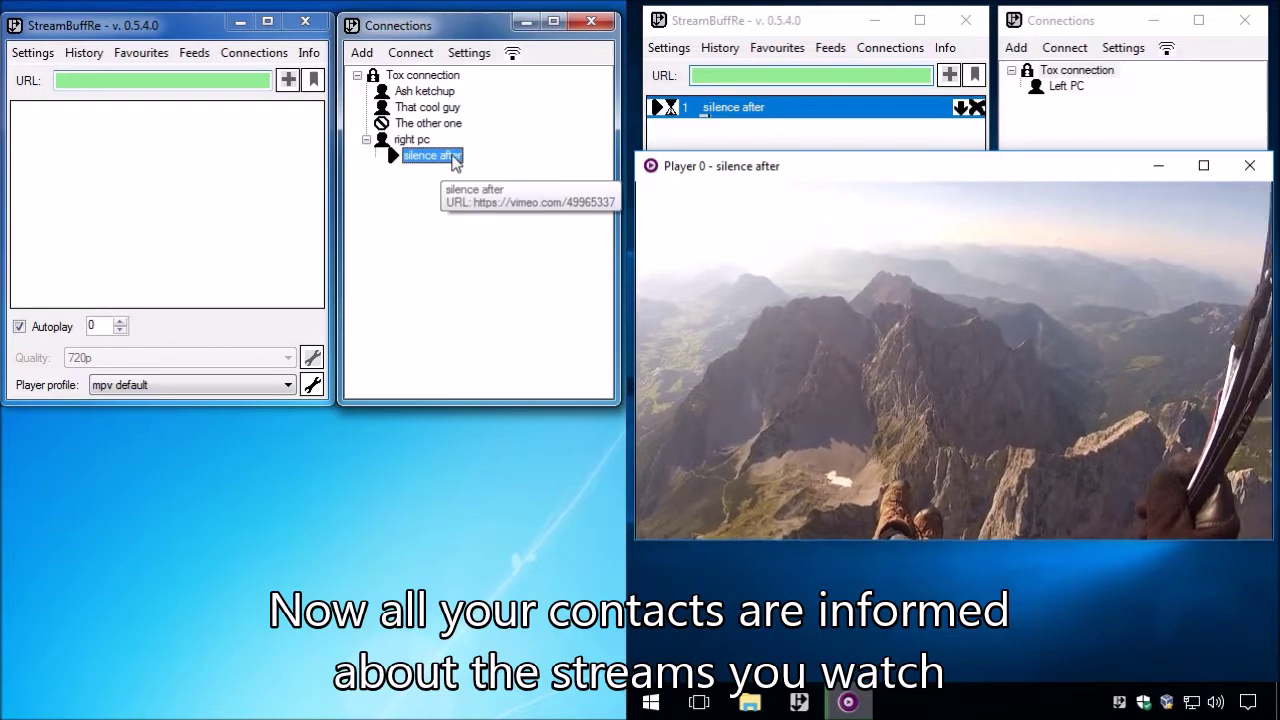
pyautogui.rightClick(455, 162)
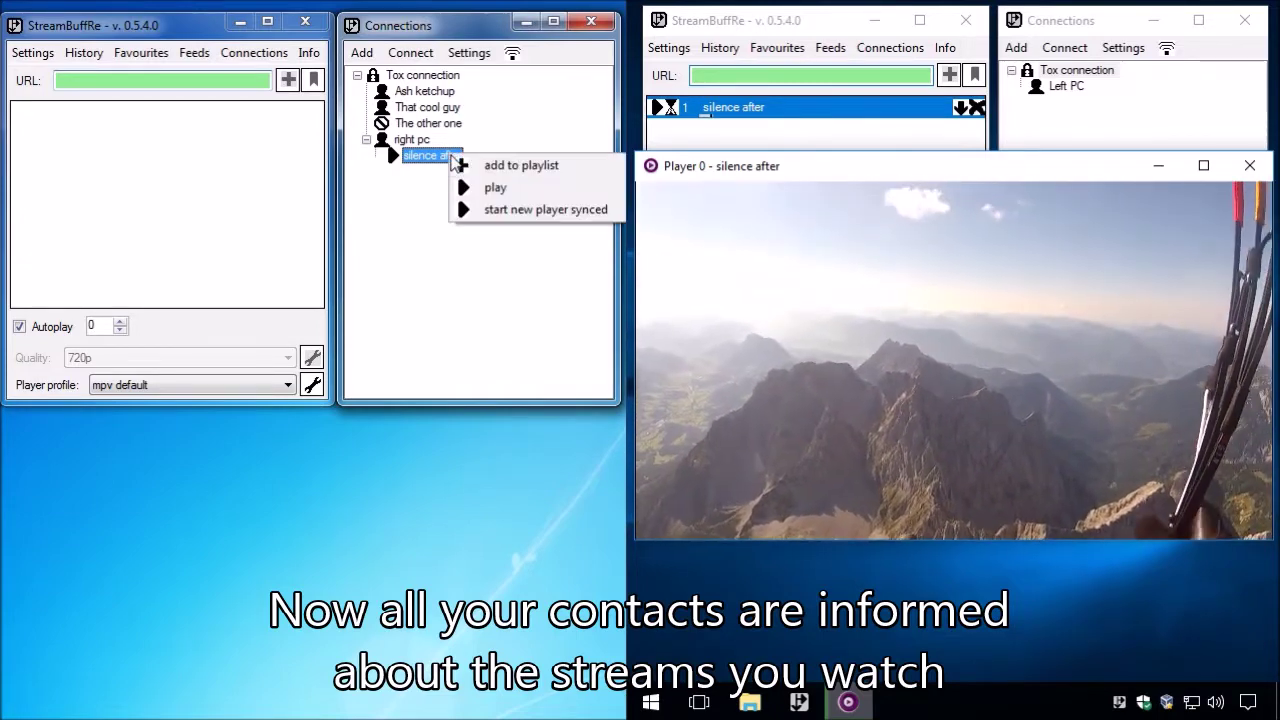
pyautogui.click(617, 172)
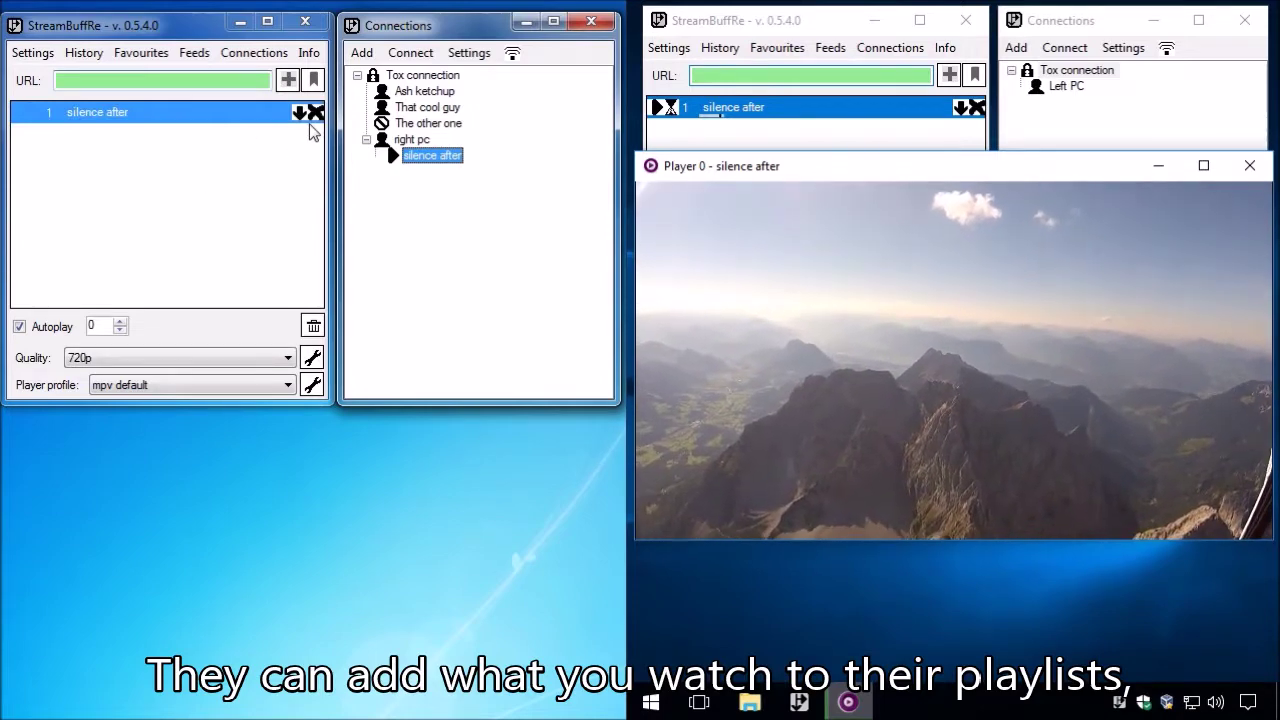
pyautogui.click(315, 112)
# Play right pc's shared "silence after" stream on the Windows 7 instance and close the player
pyautogui.rightClick(444, 156)
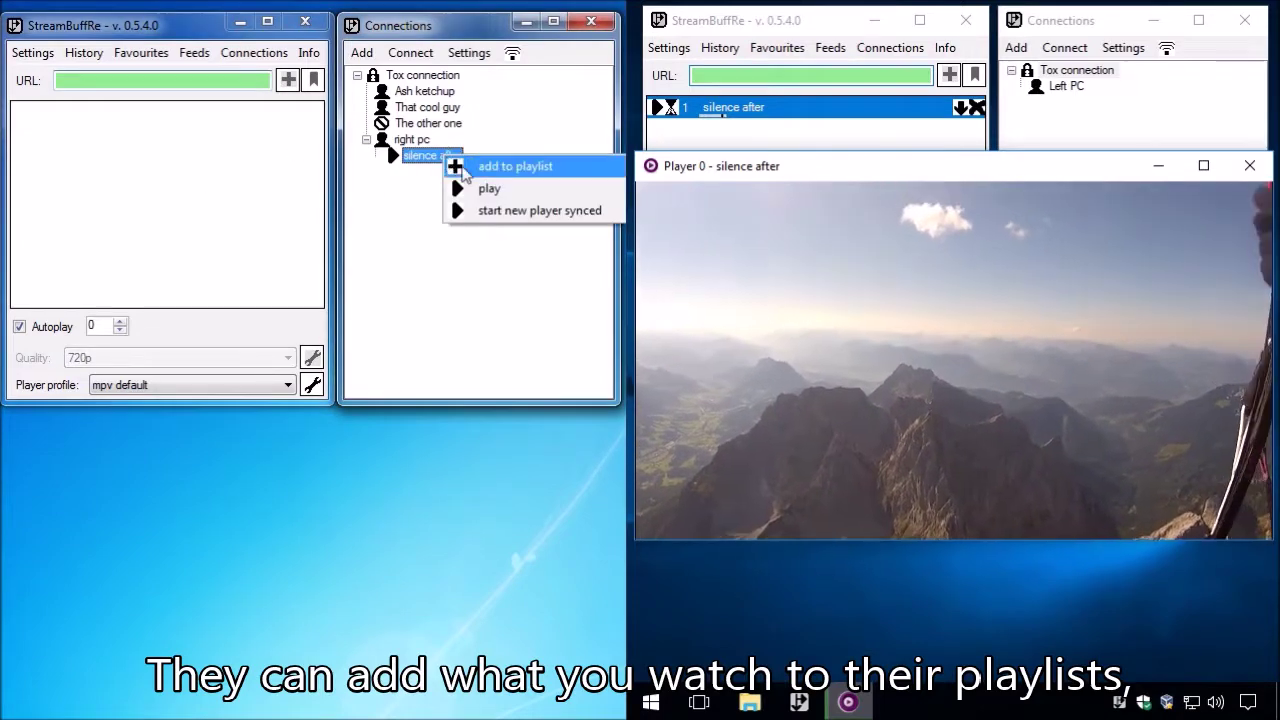
pyautogui.click(546, 187)
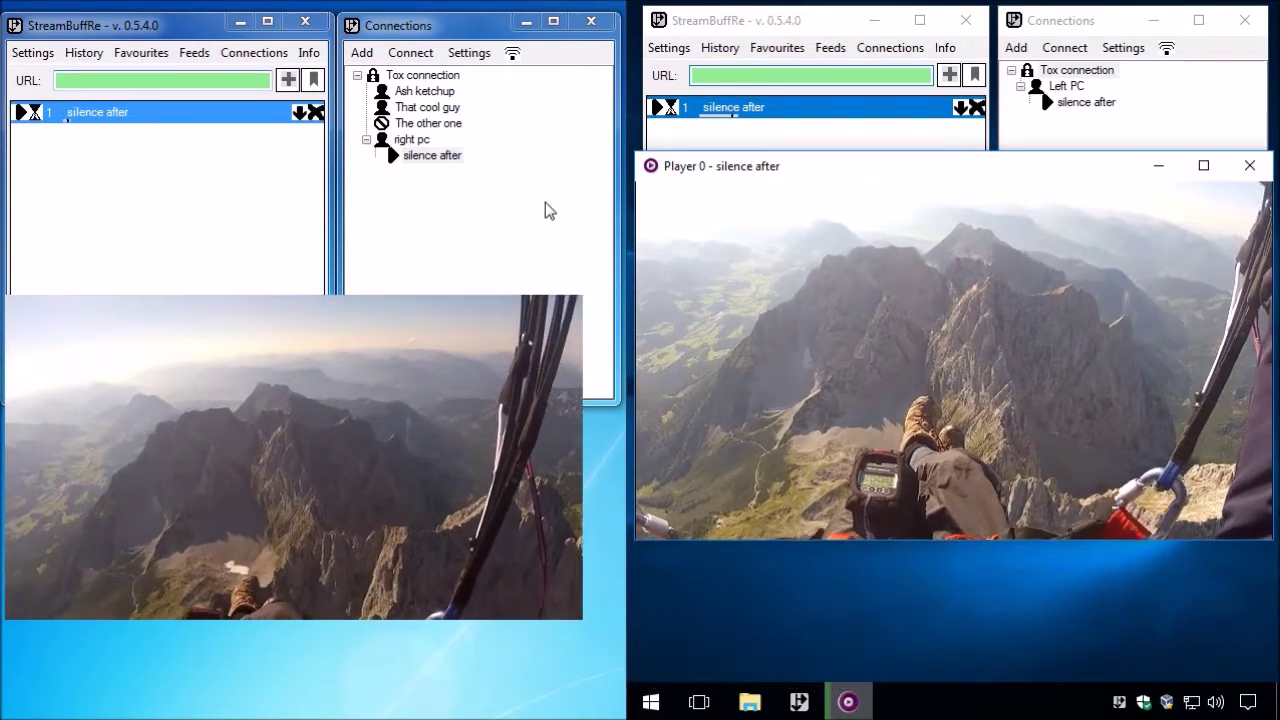
pyautogui.moveTo(350, 526)
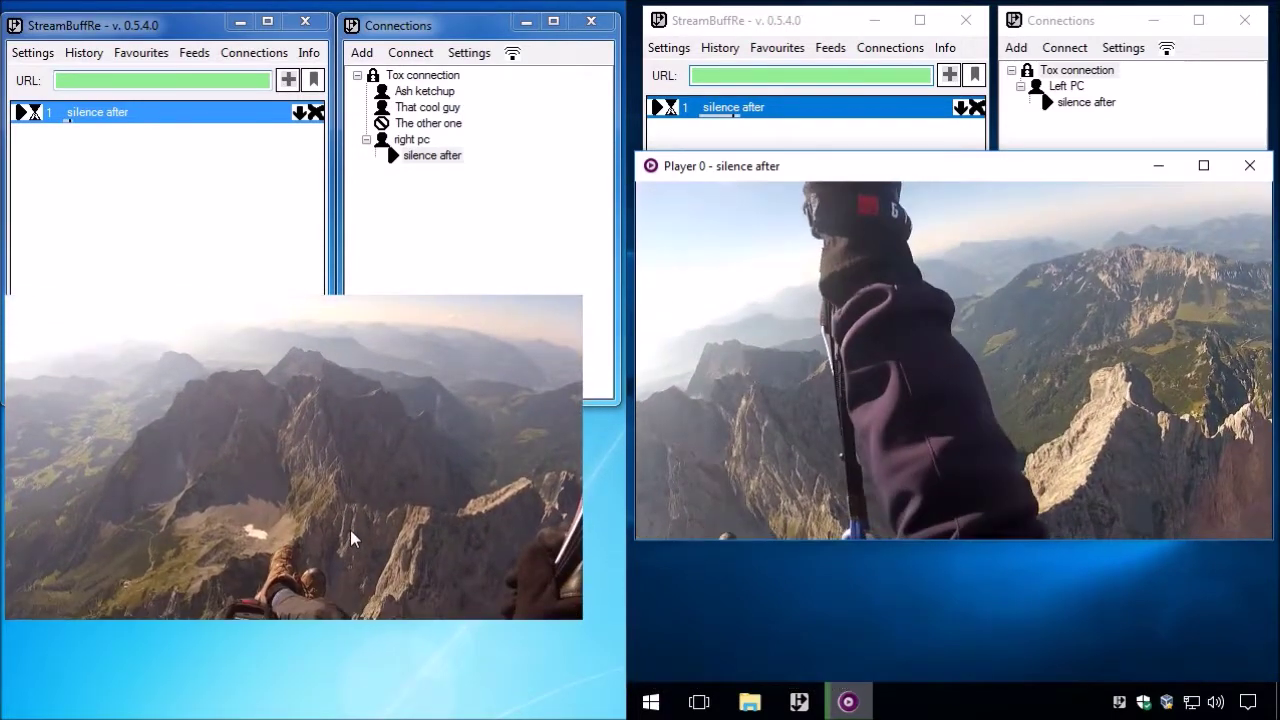
pyautogui.moveTo(501, 384)
pyautogui.click(546, 330)
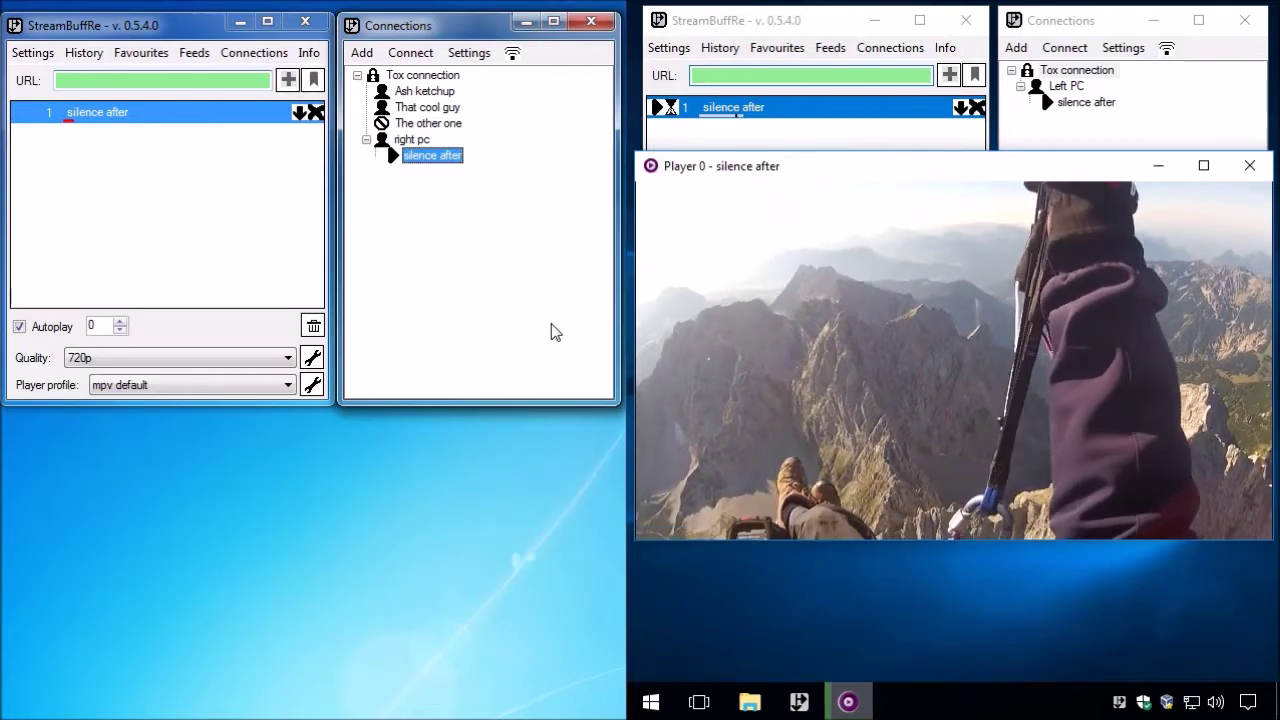
# Start a new synced player for right pc's "silence after" stream and close that player
pyautogui.rightClick(450, 158)
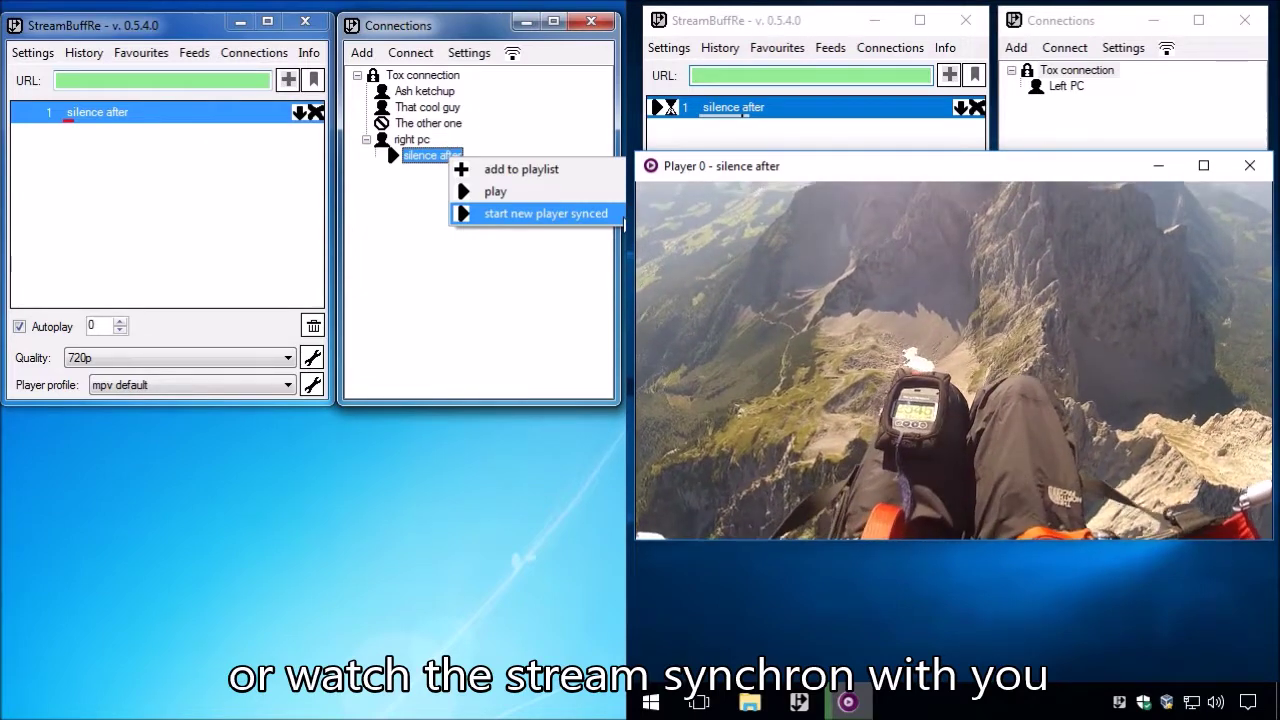
pyautogui.click(618, 214)
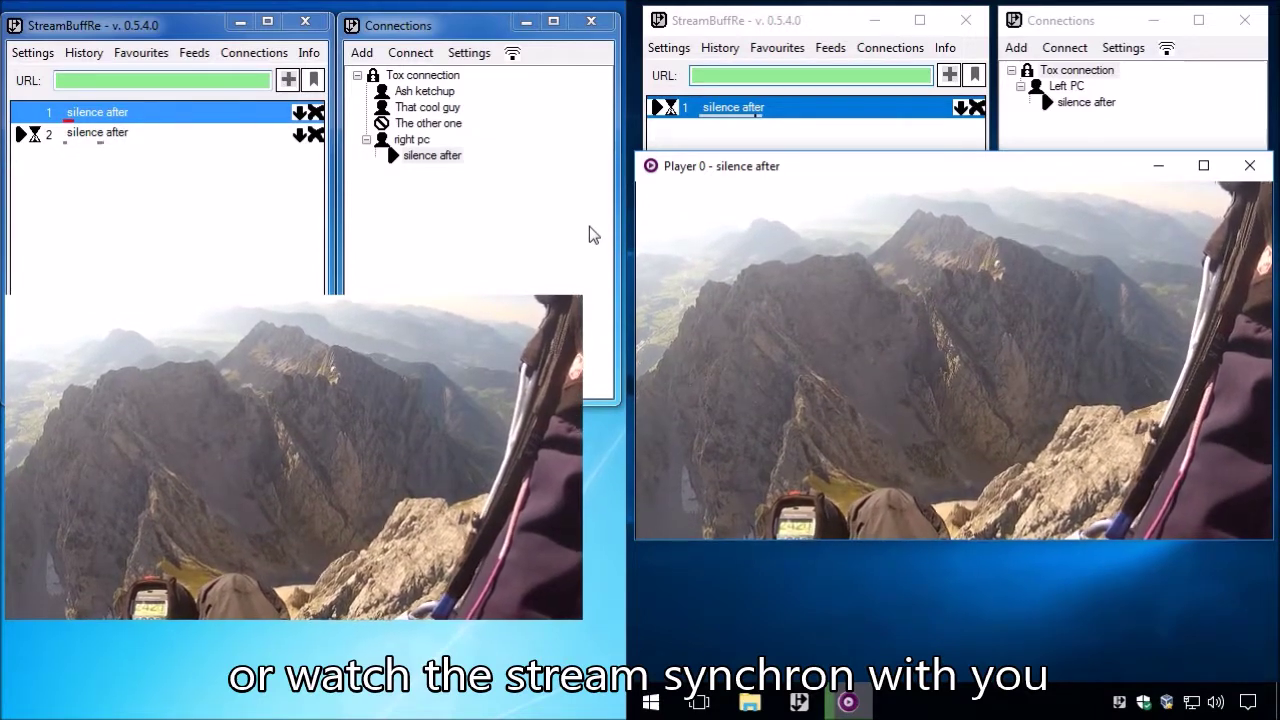
pyautogui.moveTo(565, 322)
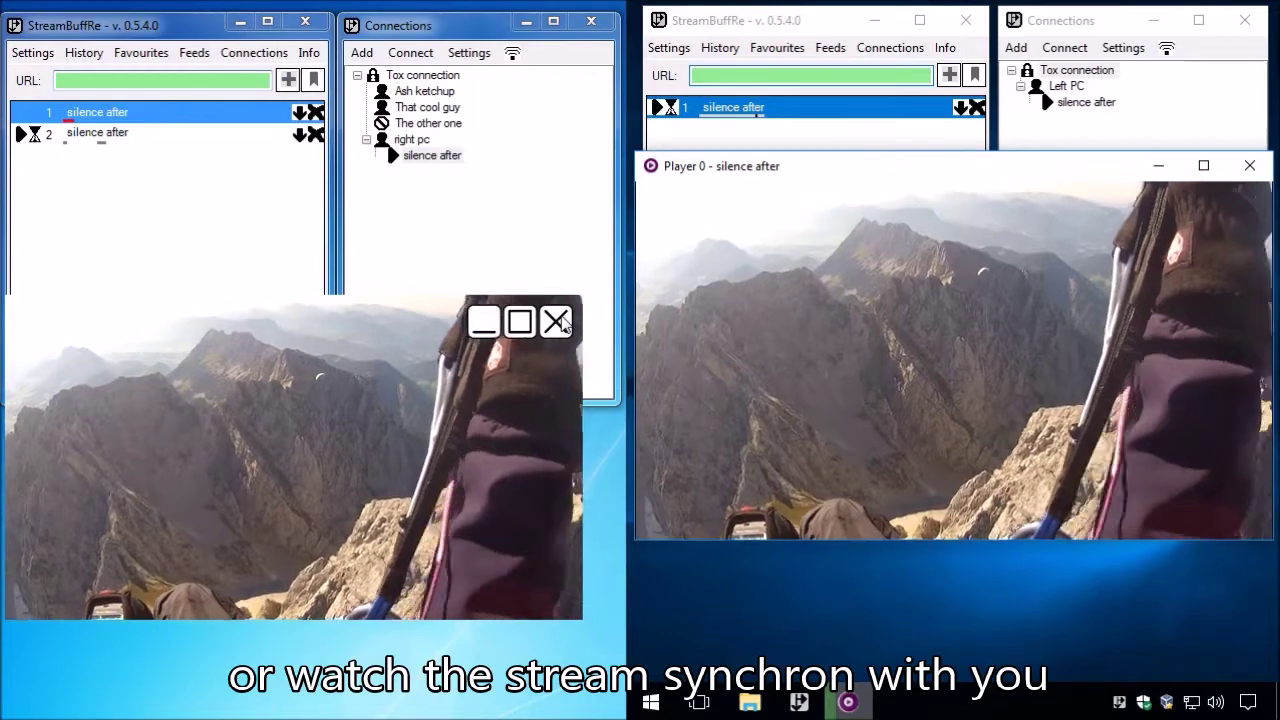
pyautogui.click(565, 322)
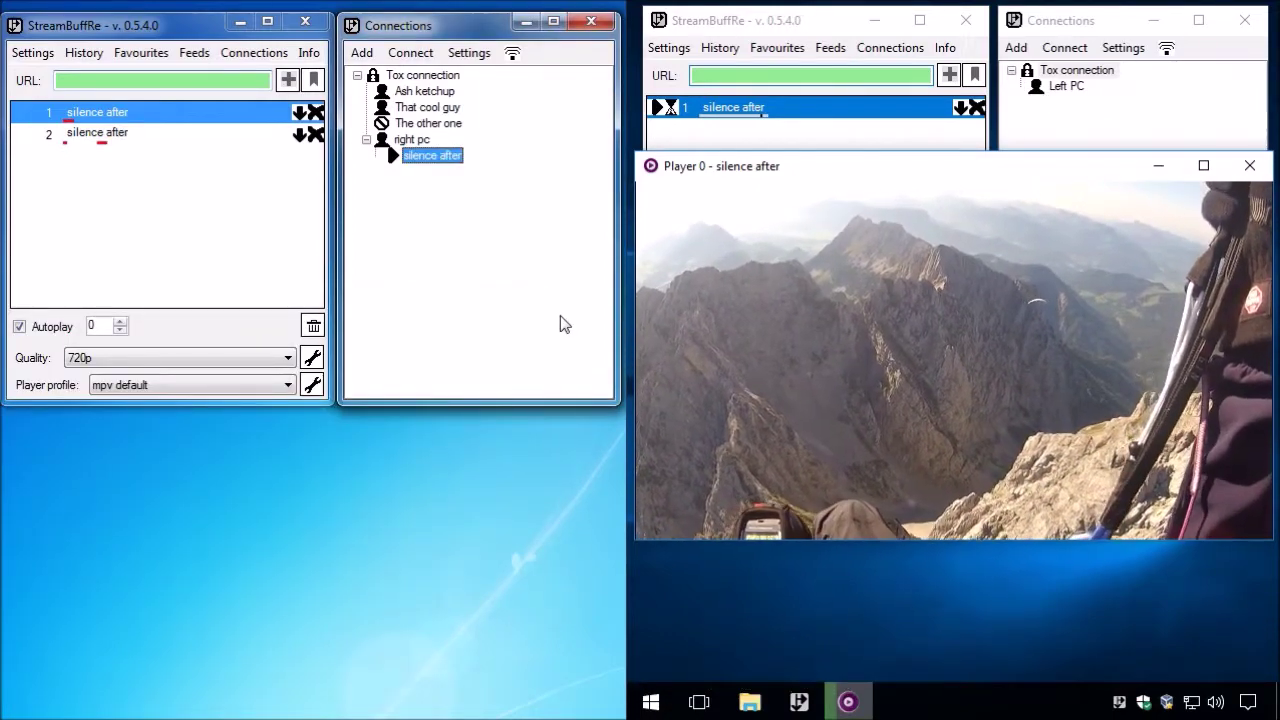
# Clear the Windows 7 instance's playlist, close the Windows 10 player, and remove "silence after" from the Windows 10 playlist
pyautogui.click(316, 328)
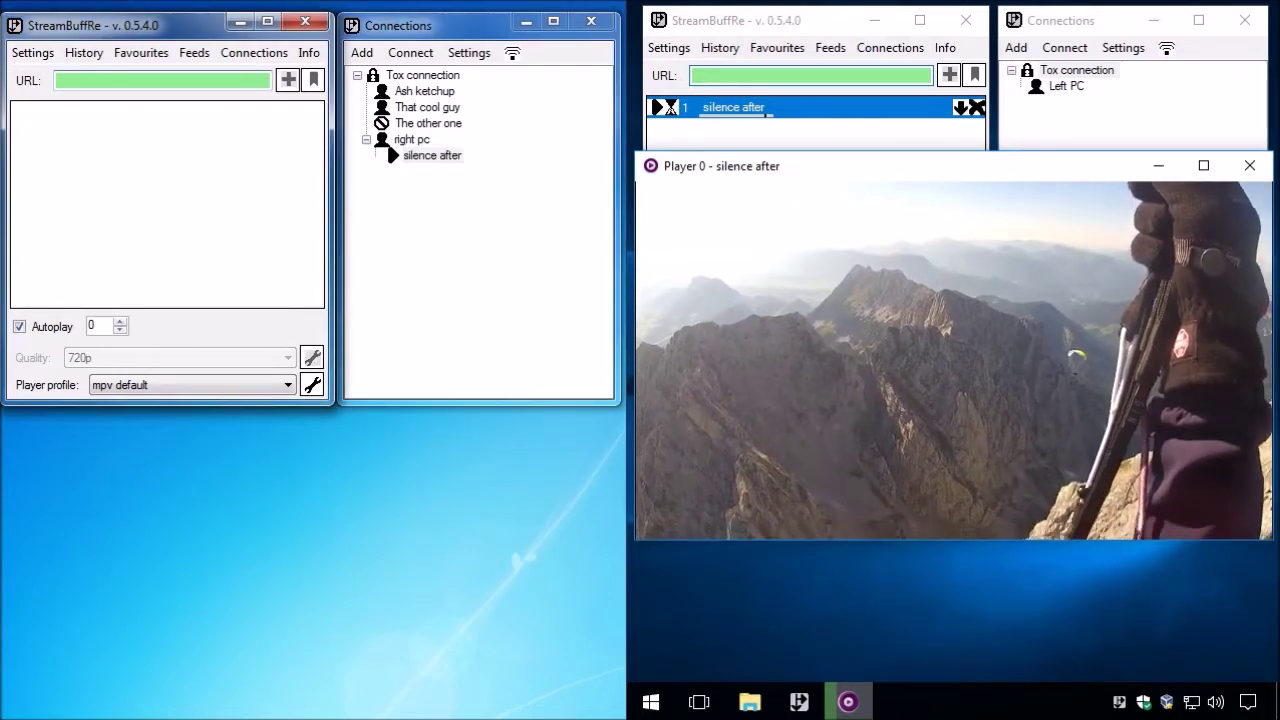
pyautogui.click(1249, 165)
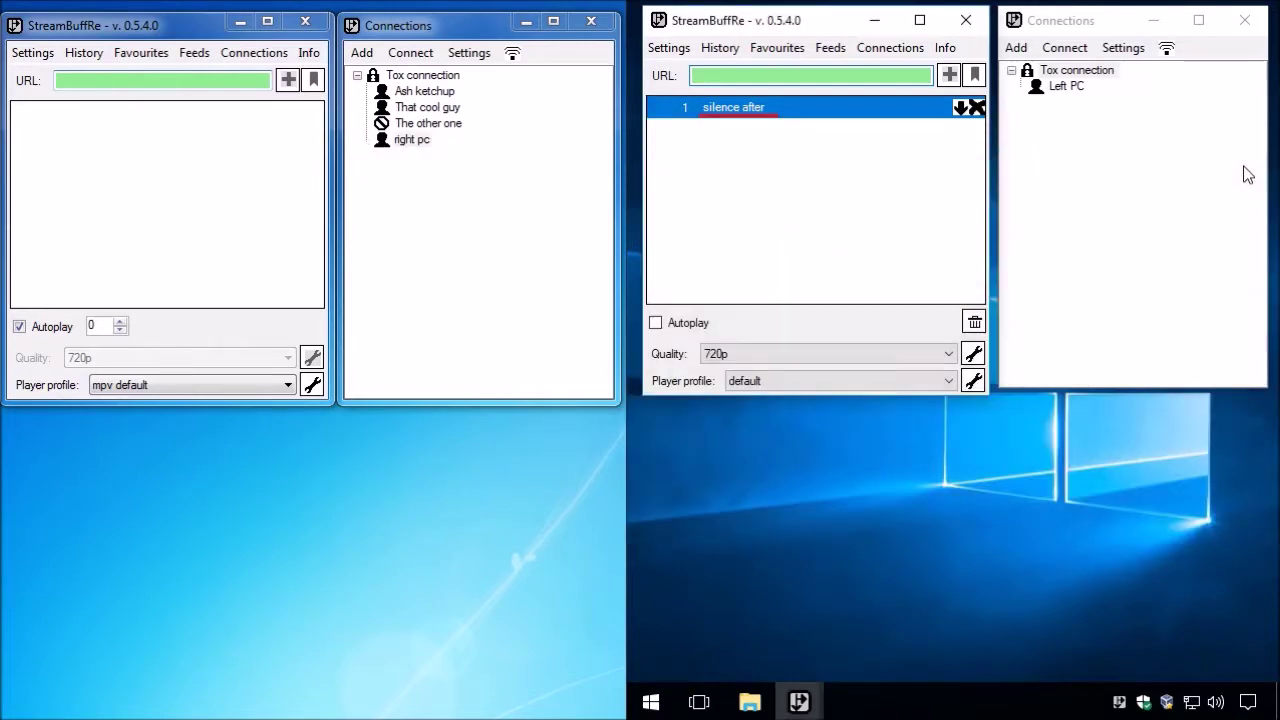
pyautogui.click(976, 108)
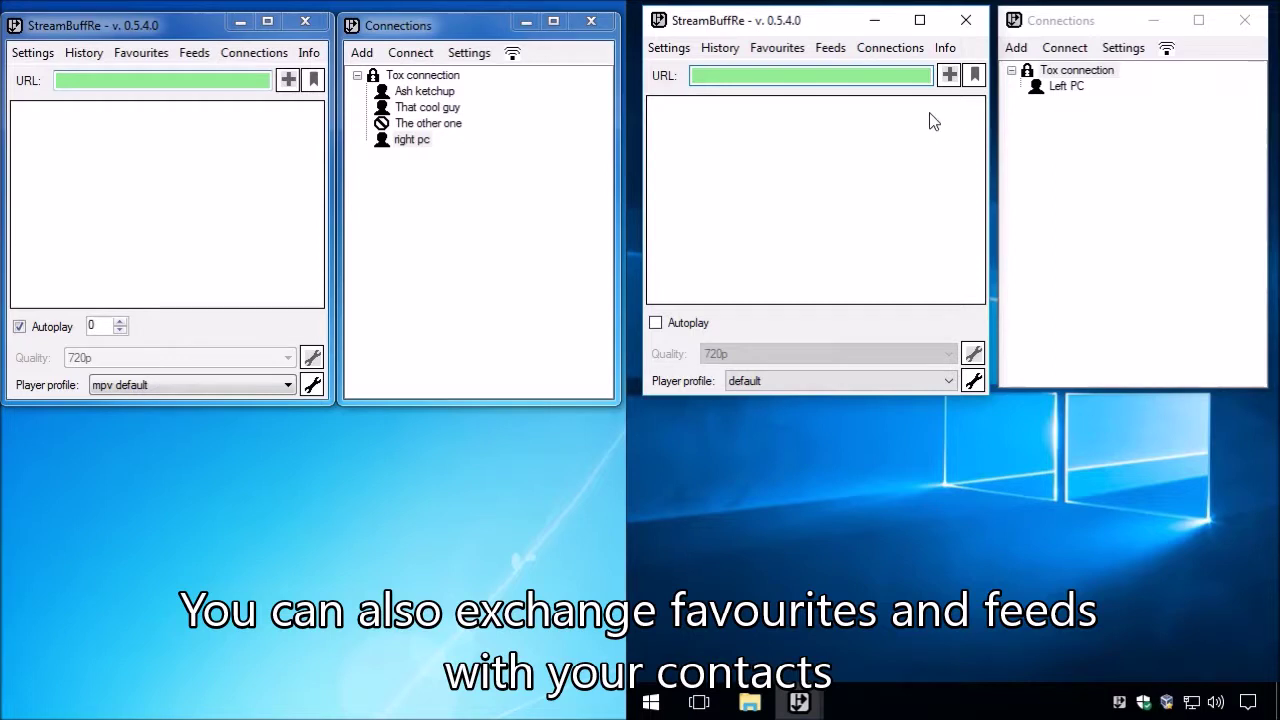
# Send the favourites folder "Cool web series" from the Windows 7 instance to right pc with the comment "check this out!"
pyautogui.rightClick(413, 143)
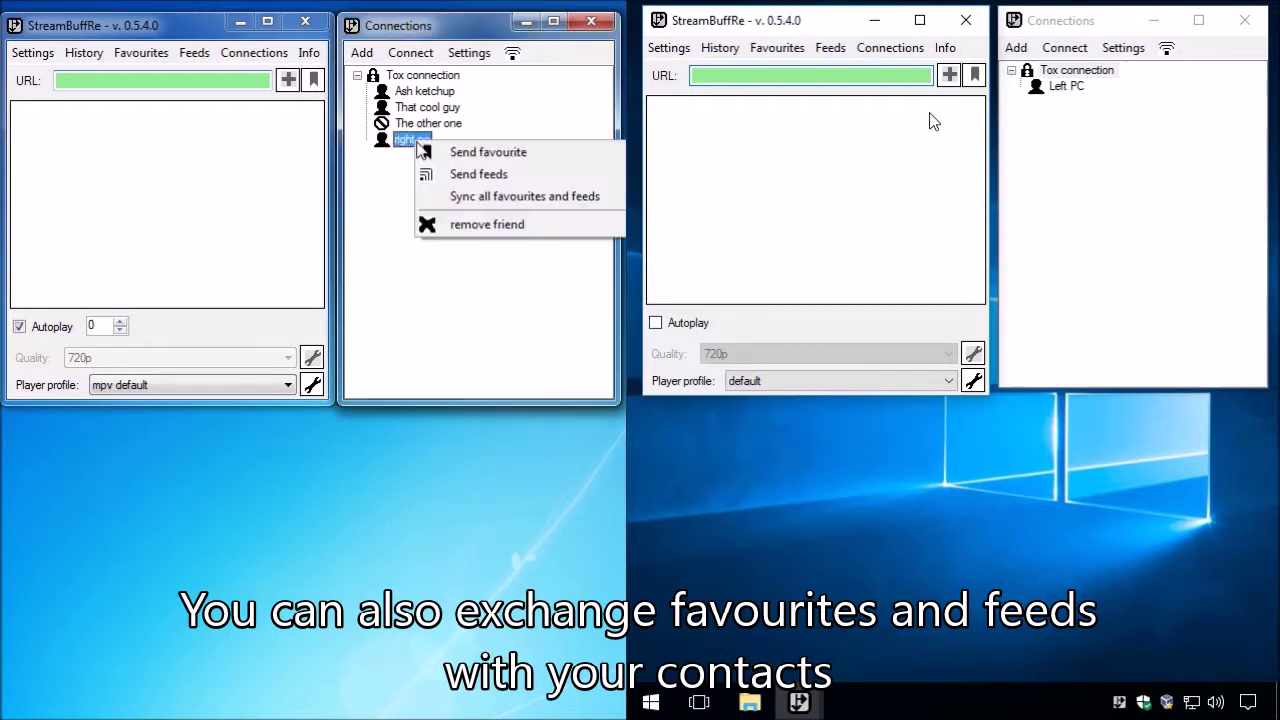
pyautogui.click(590, 156)
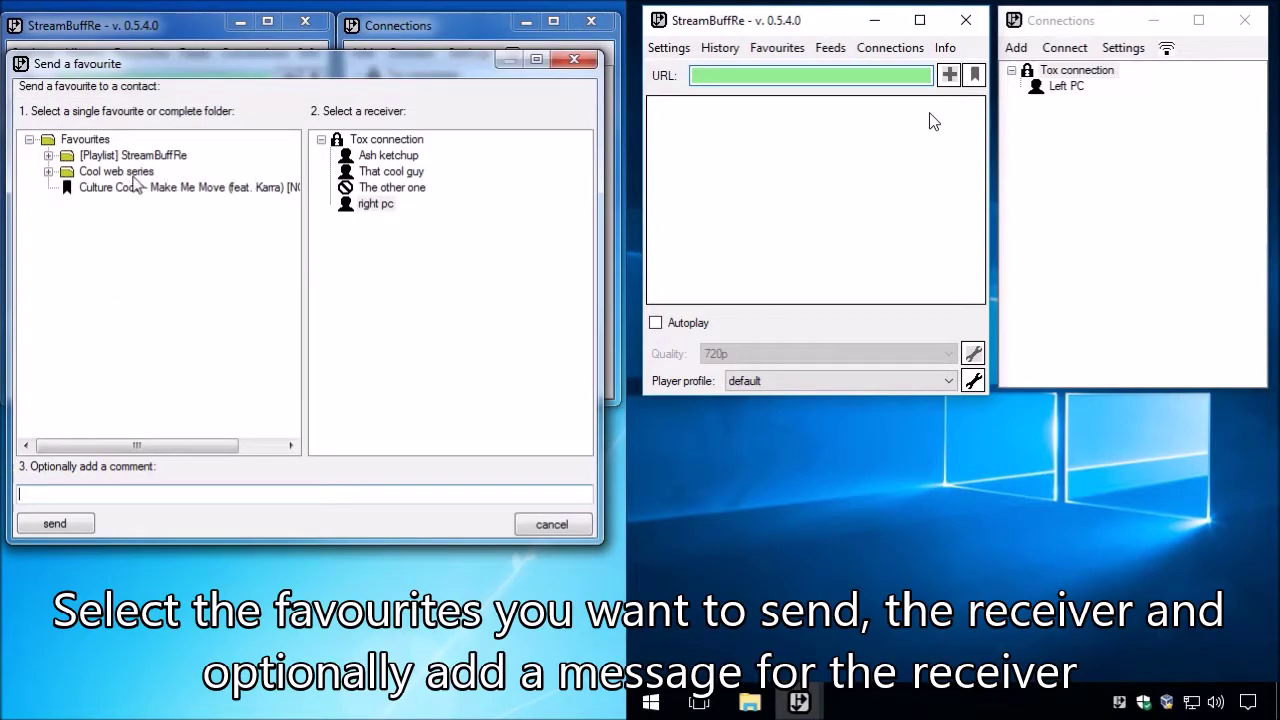
pyautogui.click(132, 176)
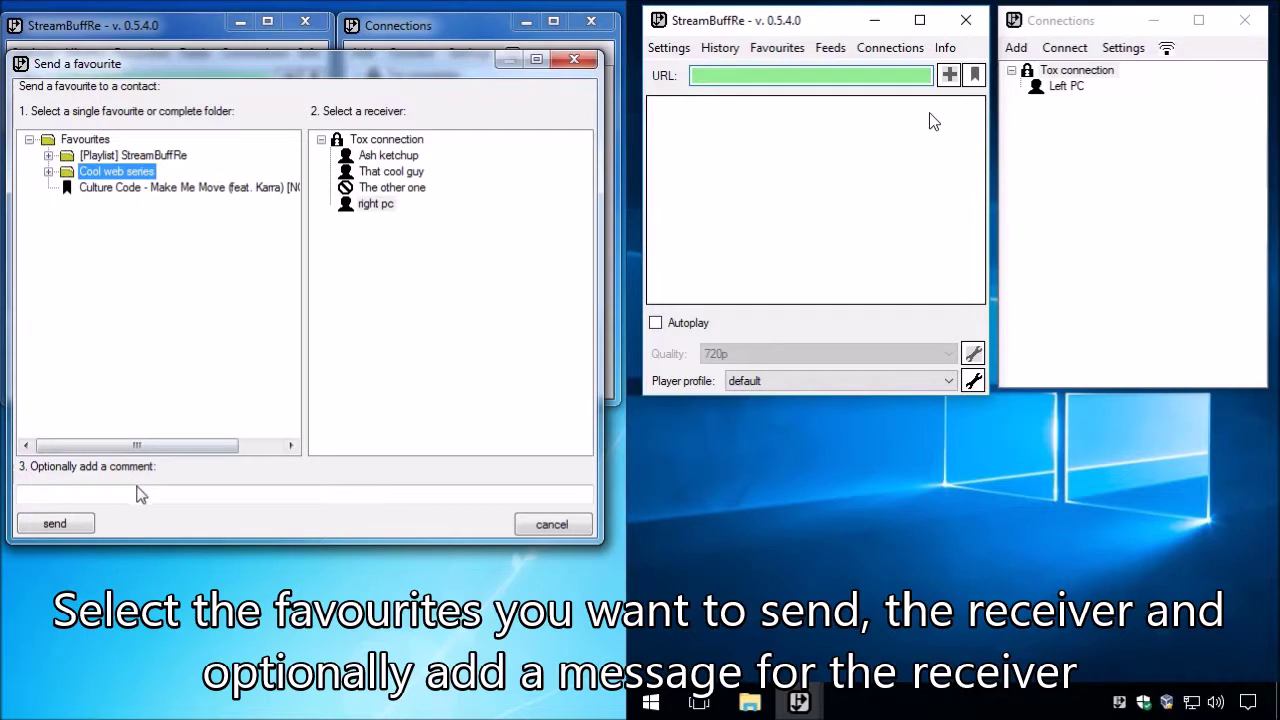
pyautogui.click(137, 490)
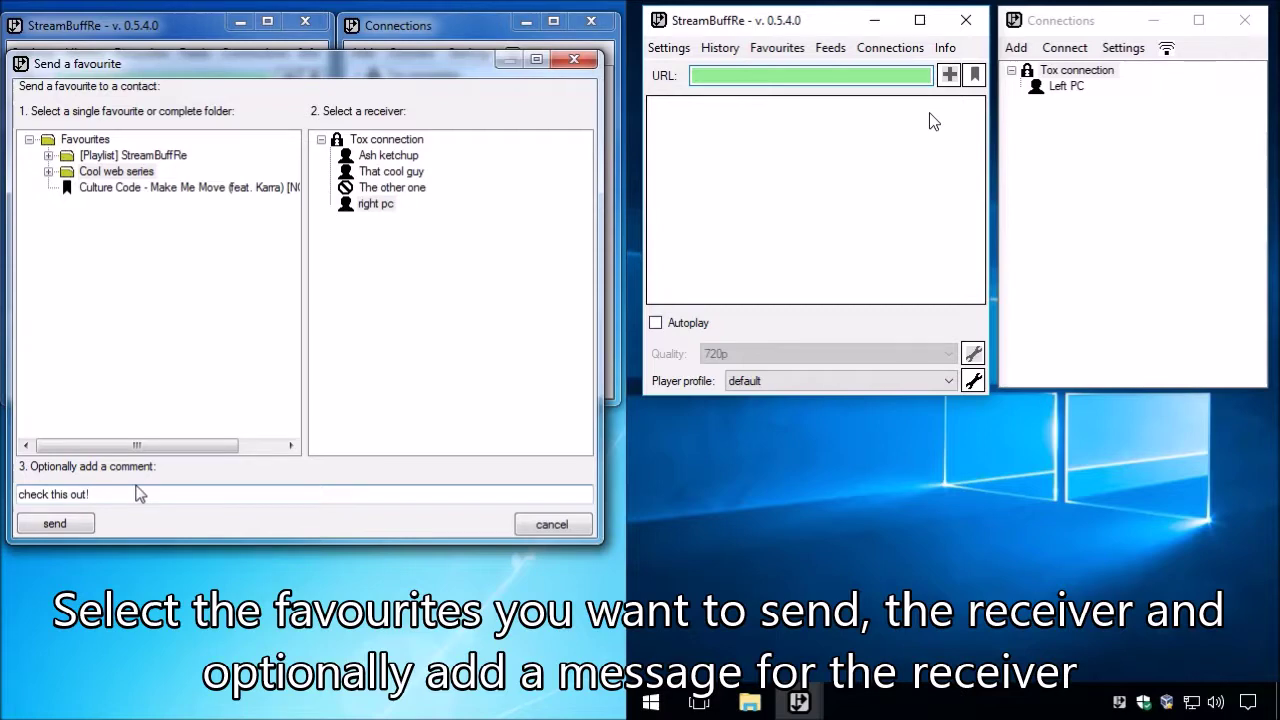
pyautogui.click(55, 524)
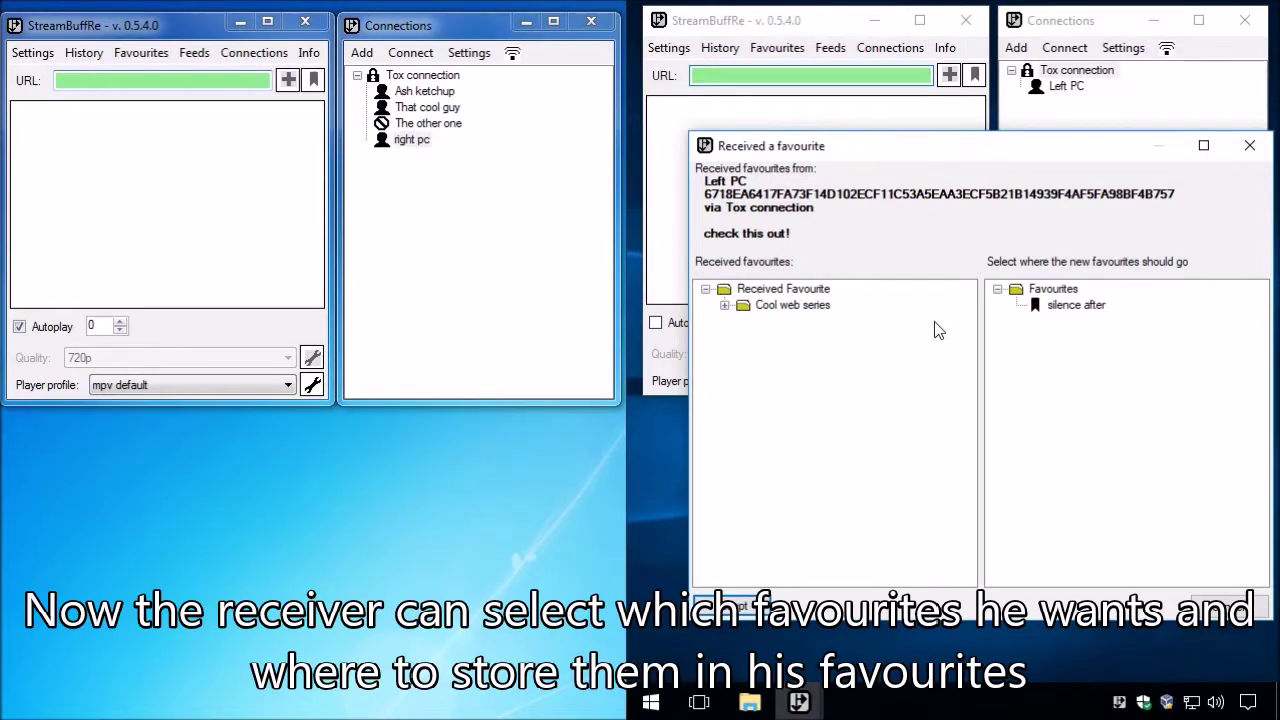
# Accept the received "Cool web series" folder into the root Favourites folder on the Windows 10 instance and check its favourites list
pyautogui.click(1052, 289)
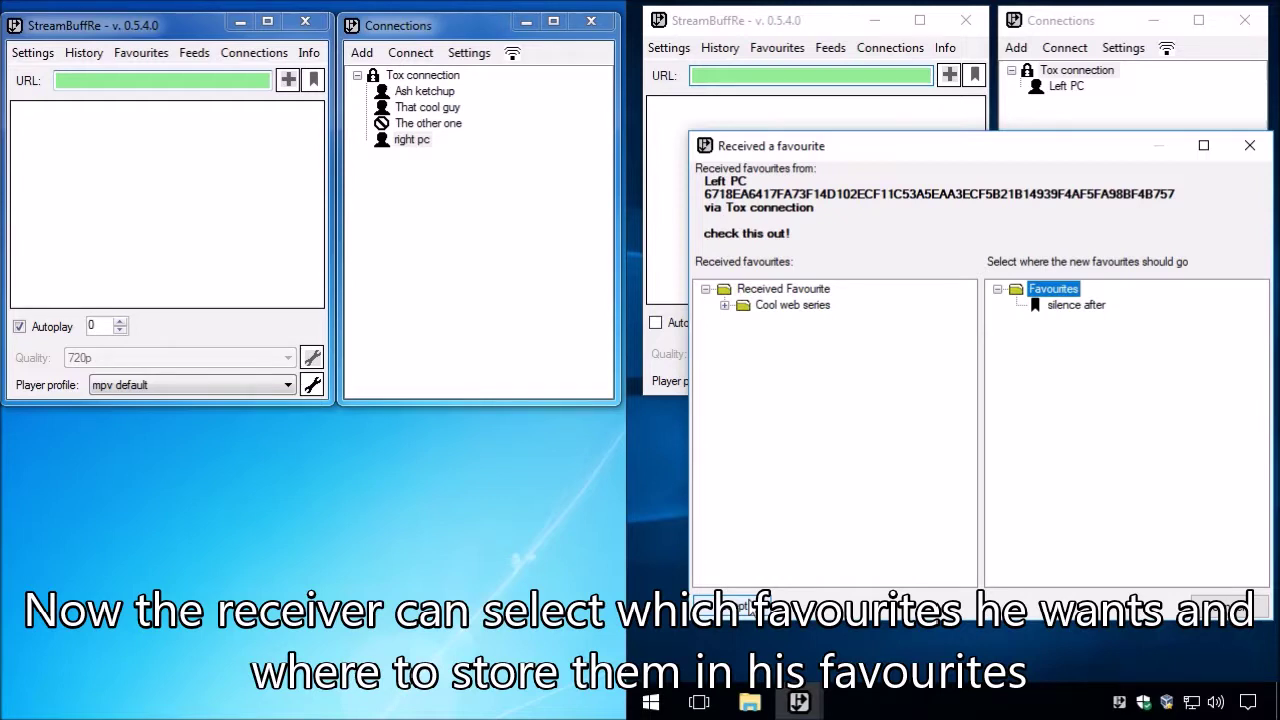
pyautogui.click(748, 606)
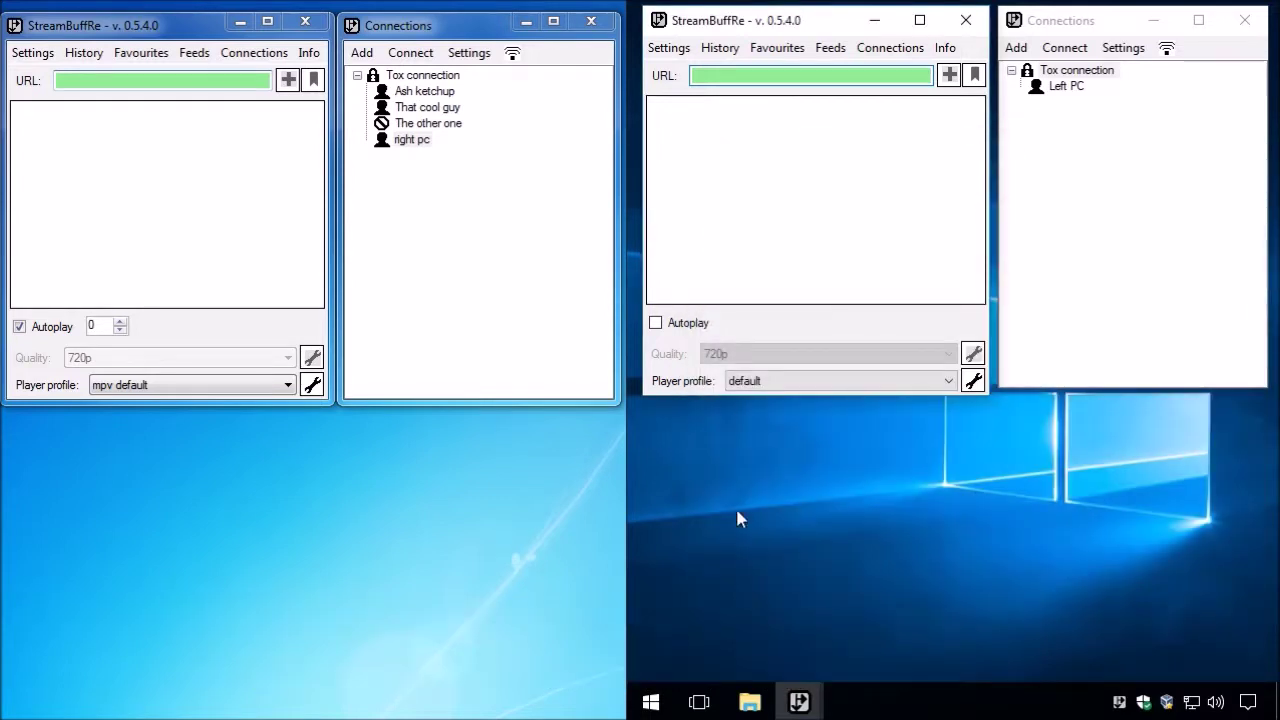
pyautogui.click(777, 50)
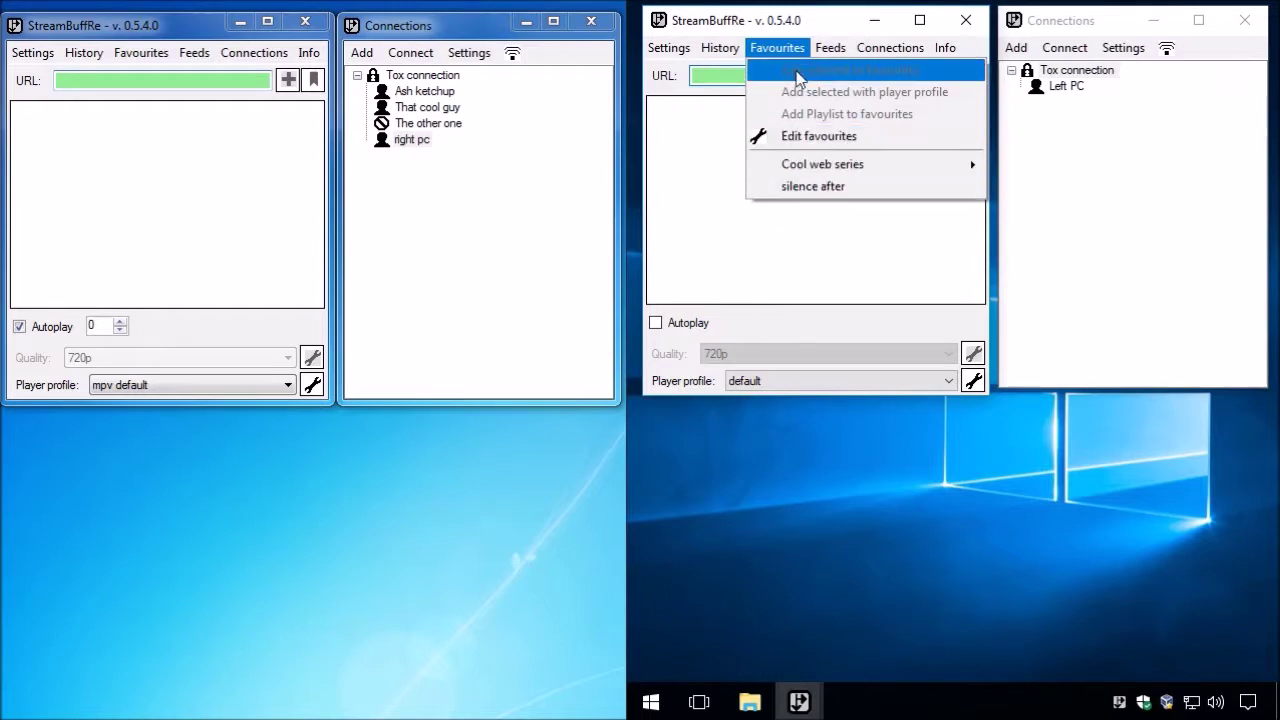
pyautogui.click(791, 50)
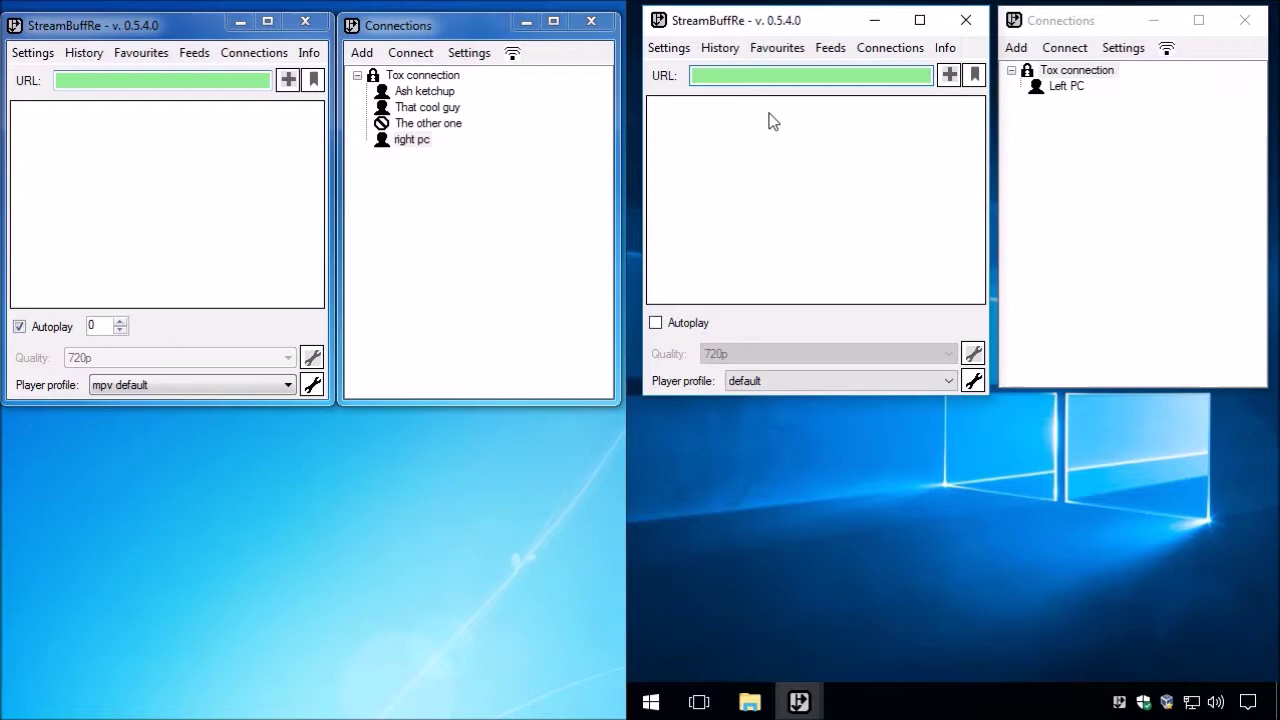
# Send the feeds "Cool new cat videos", "The latest TechNews" and "Videos from local NAS" to right pc with the comment "cool feeds for u"
pyautogui.moveTo(200, 54); pyautogui.dragTo(398, 142)
pyautogui.rightClick(400, 142)
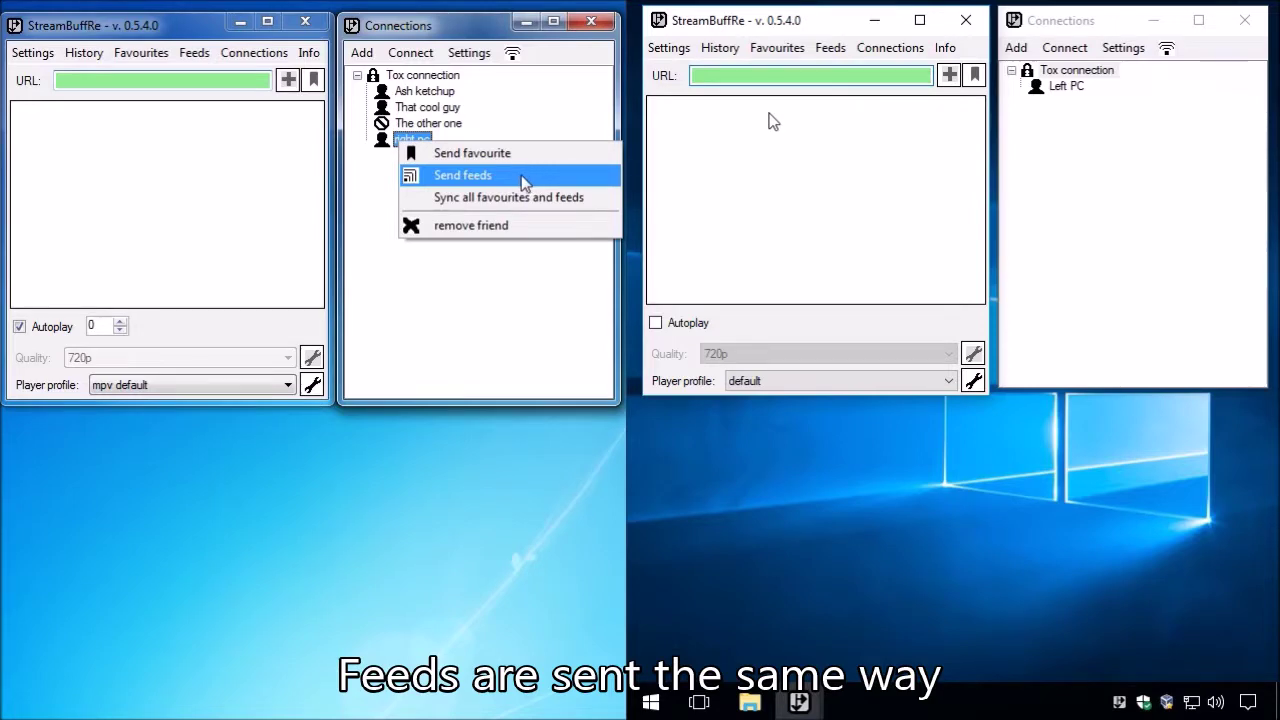
pyautogui.click(524, 184)
pyautogui.click(70, 164)
pyautogui.click(88, 180)
pyautogui.click(90, 193)
pyautogui.click(388, 230)
pyautogui.click(215, 519)
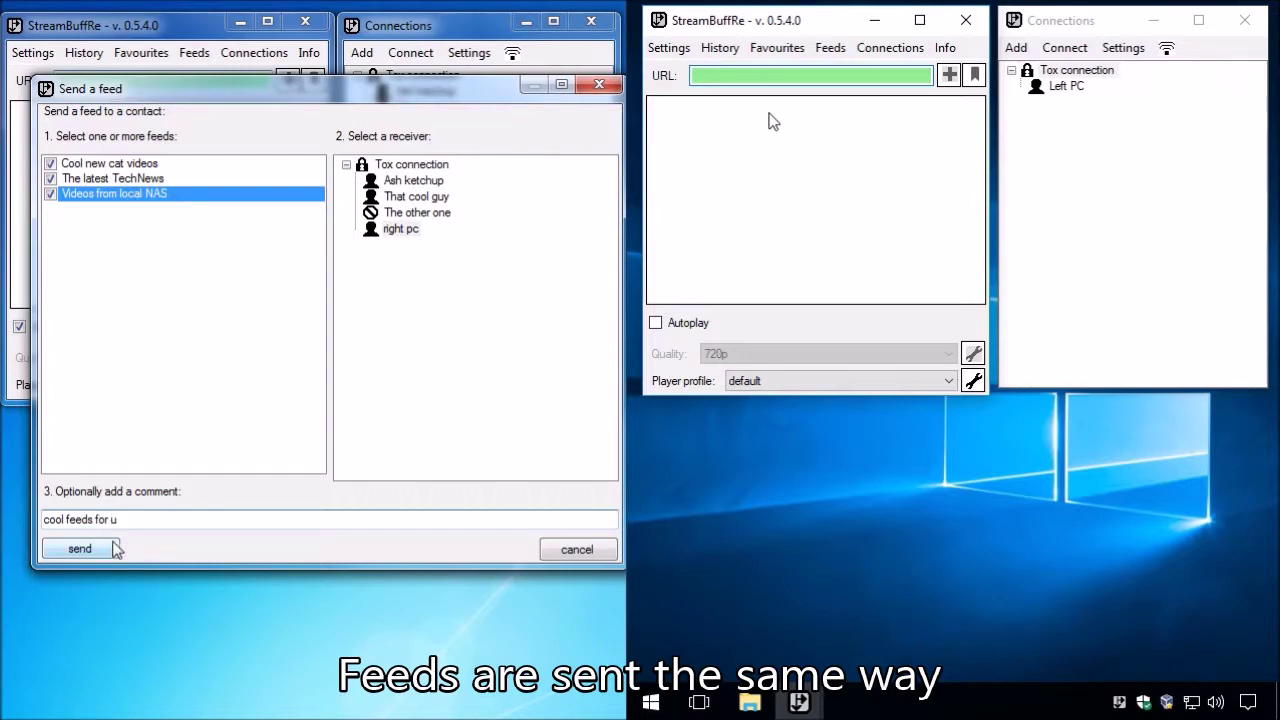
pyautogui.click(104, 553)
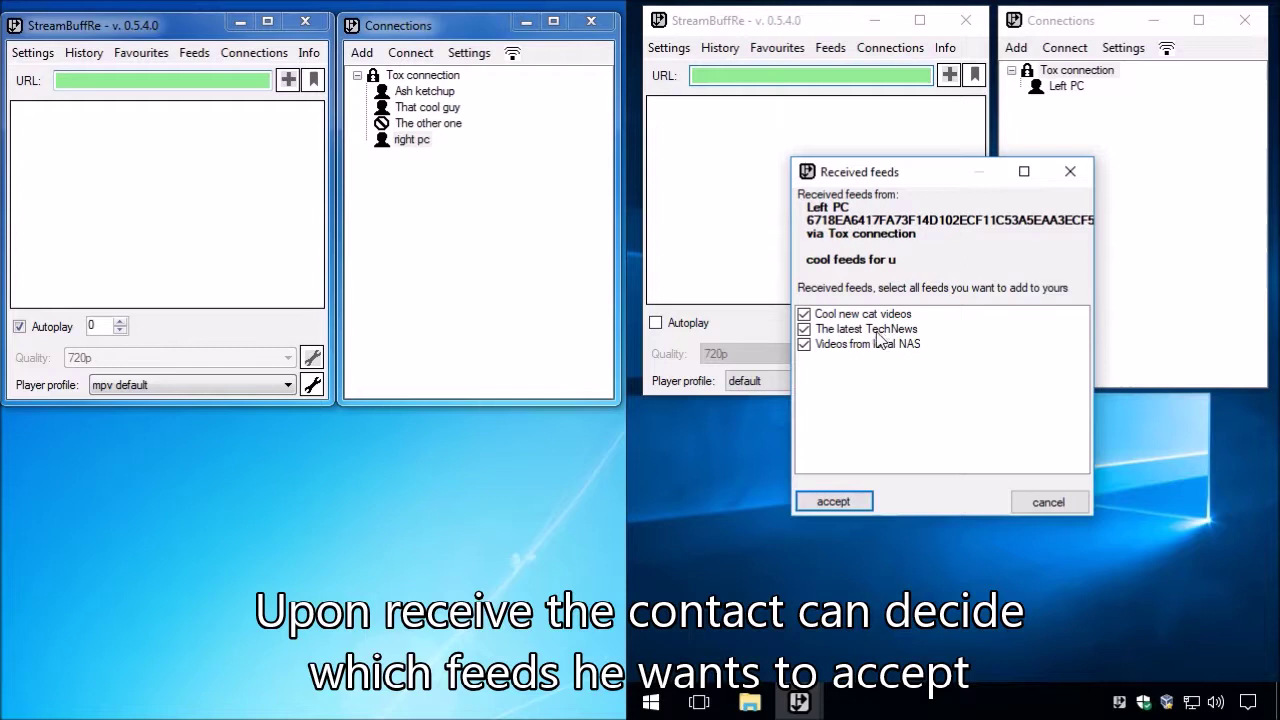
# Accept only the received "Cool new cat videos" feed on the Windows 10 instance and check its feeds list
pyautogui.click(804, 344)
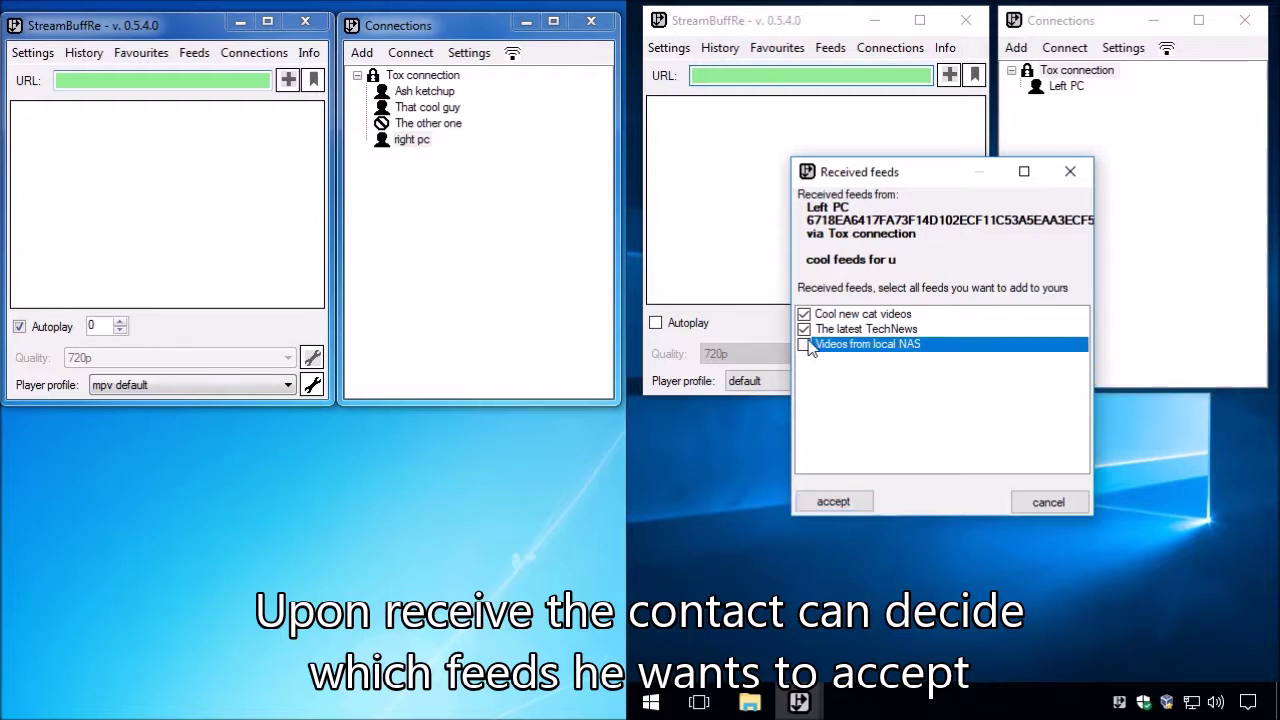
pyautogui.click(804, 329)
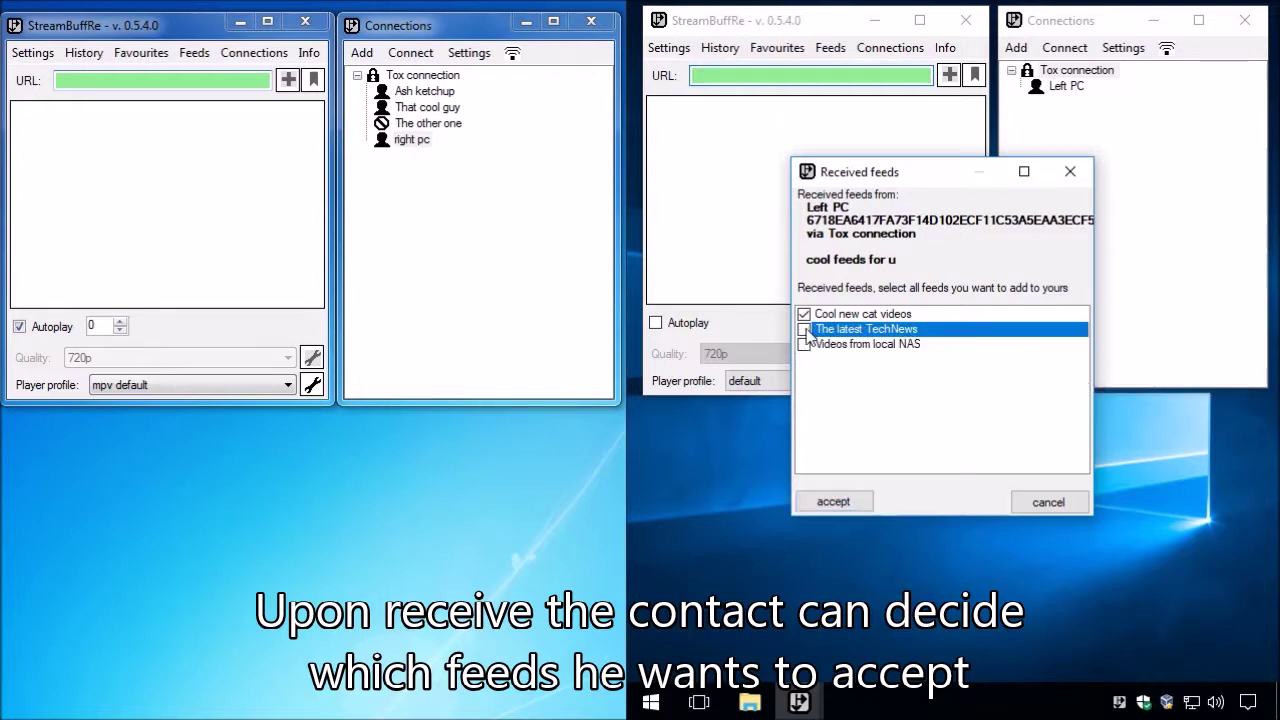
pyautogui.click(840, 503)
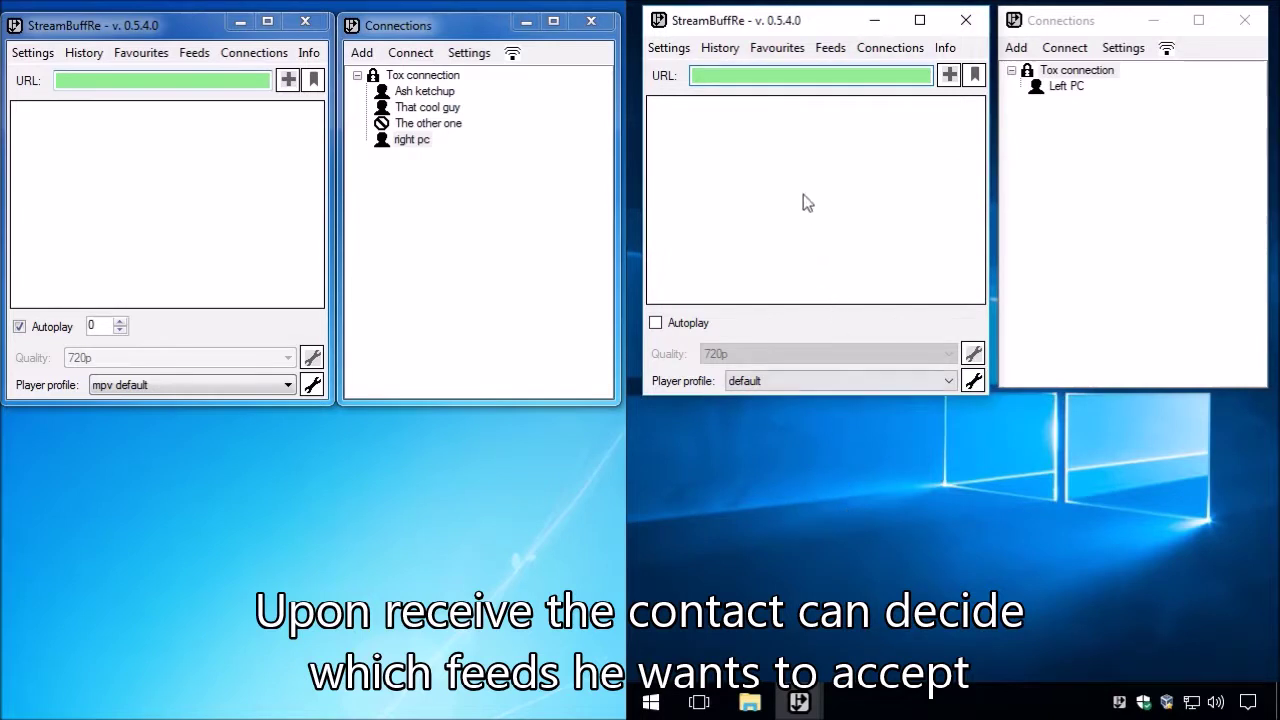
pyautogui.click(831, 48)
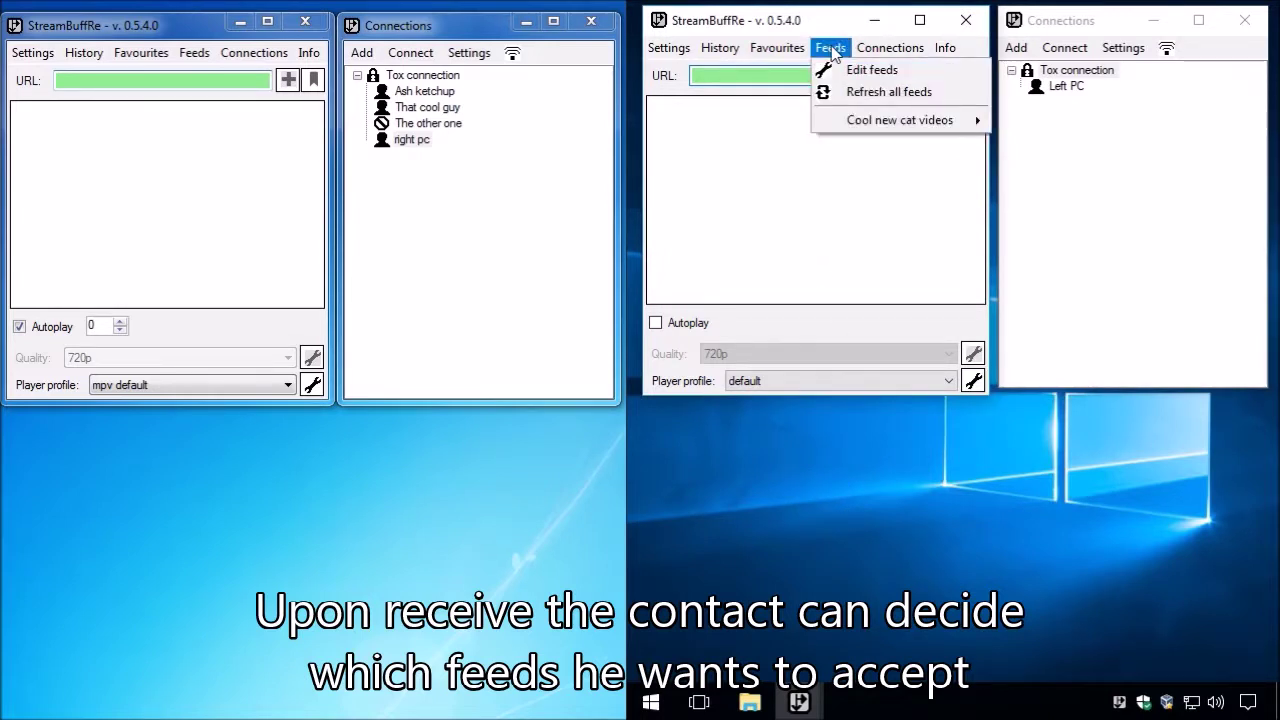
pyautogui.click(831, 50)
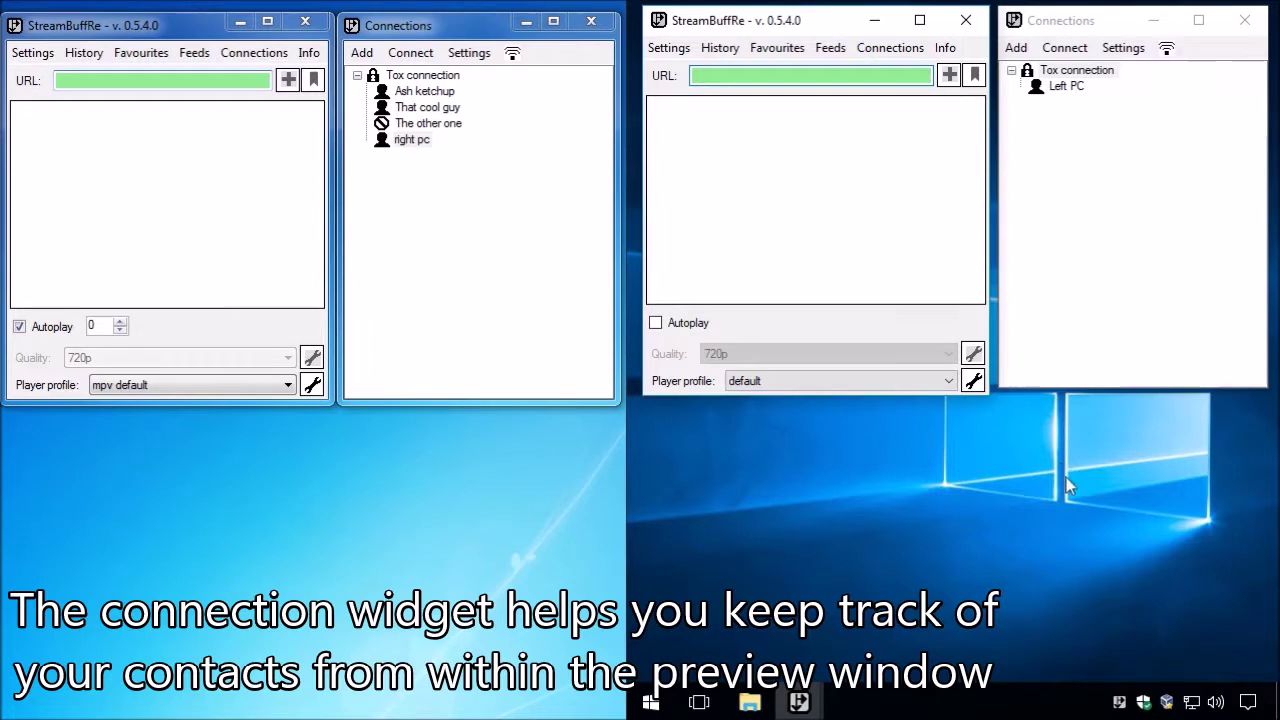
# Add the Widget_ConnectionsWidget to the Windows 10 instance's preview window
pyautogui.click(1118, 700)
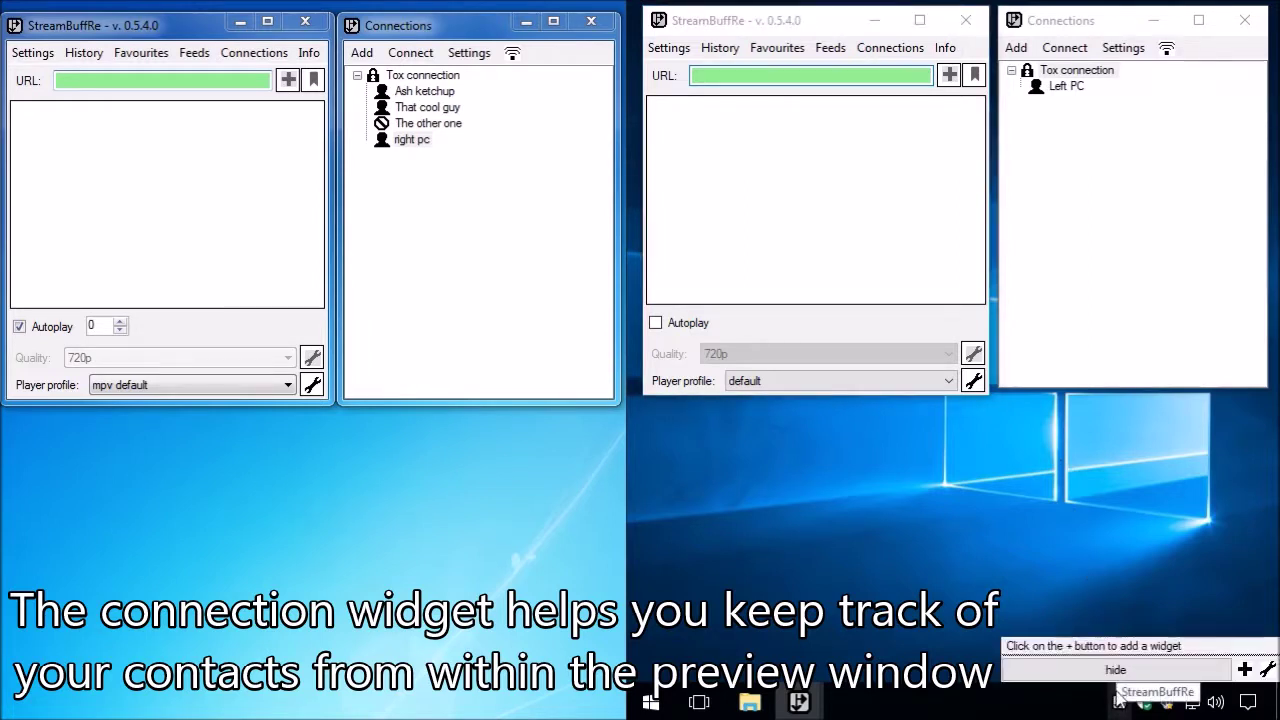
pyautogui.click(1244, 669)
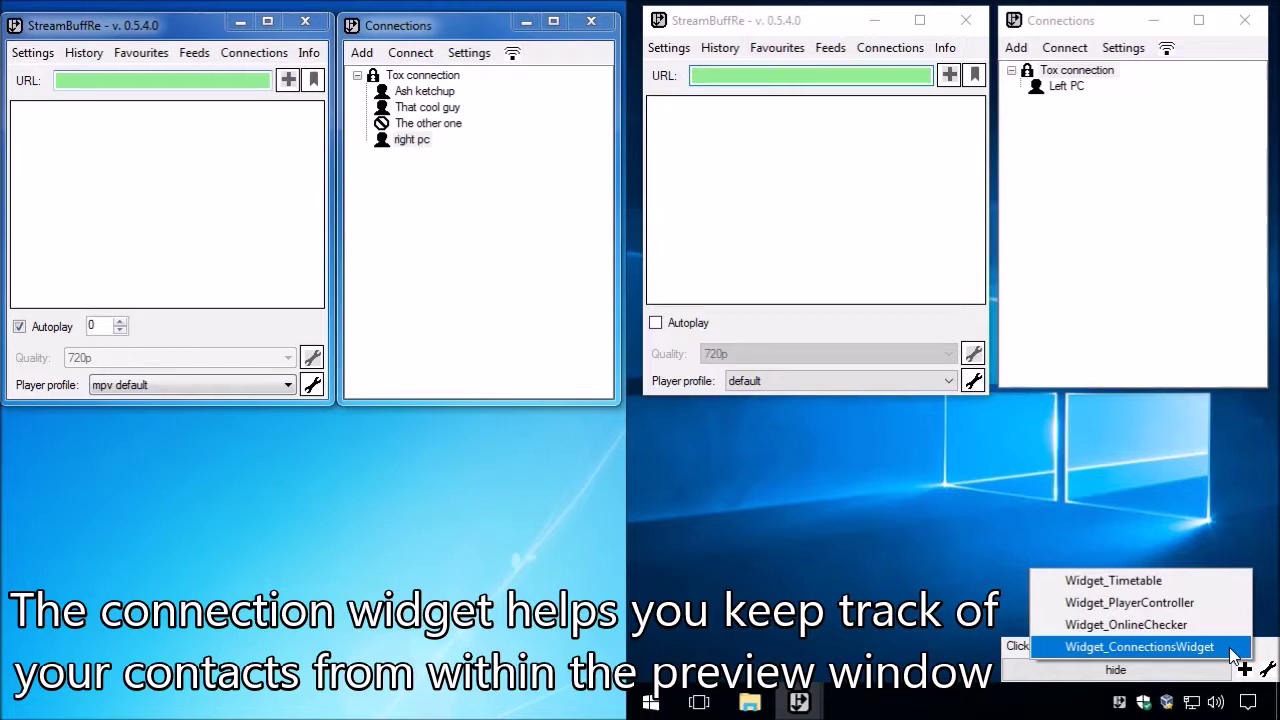
pyautogui.click(1139, 647)
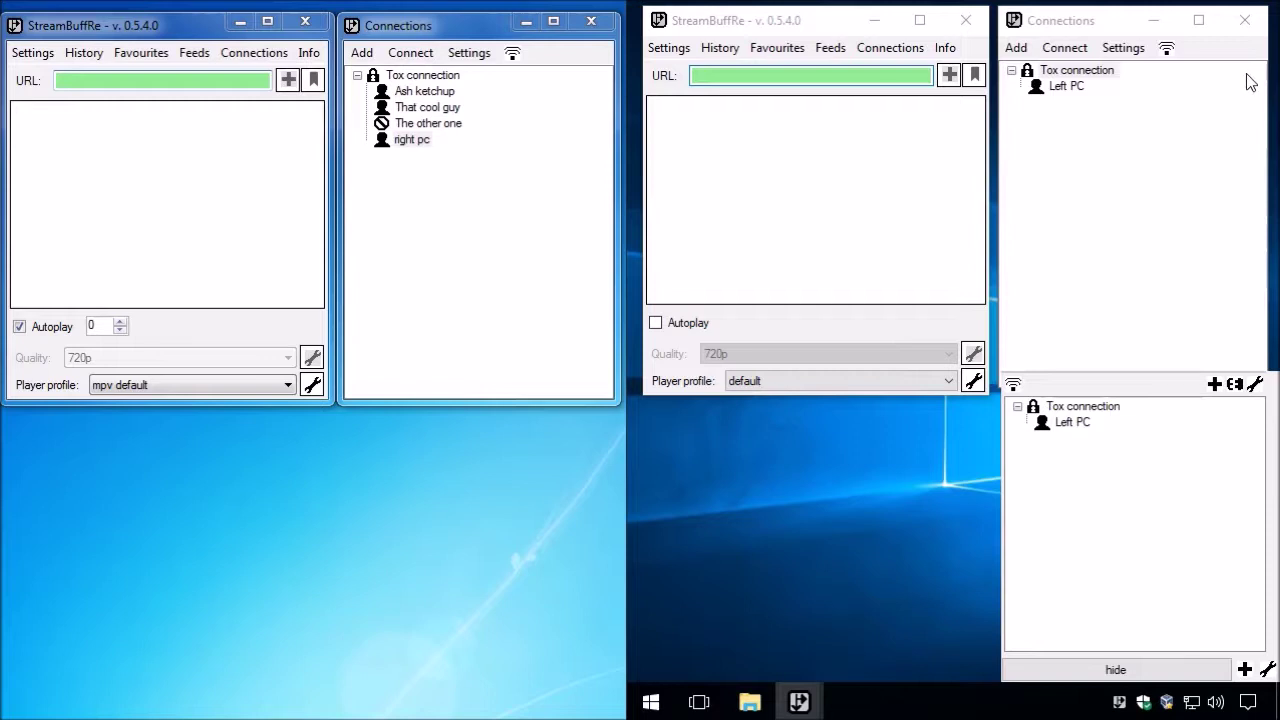
# Load the favourite "silence after" into the Windows 10 playlist again, dismiss the notification, and play the stream
pyautogui.click(767, 52)
pyautogui.click(767, 50)
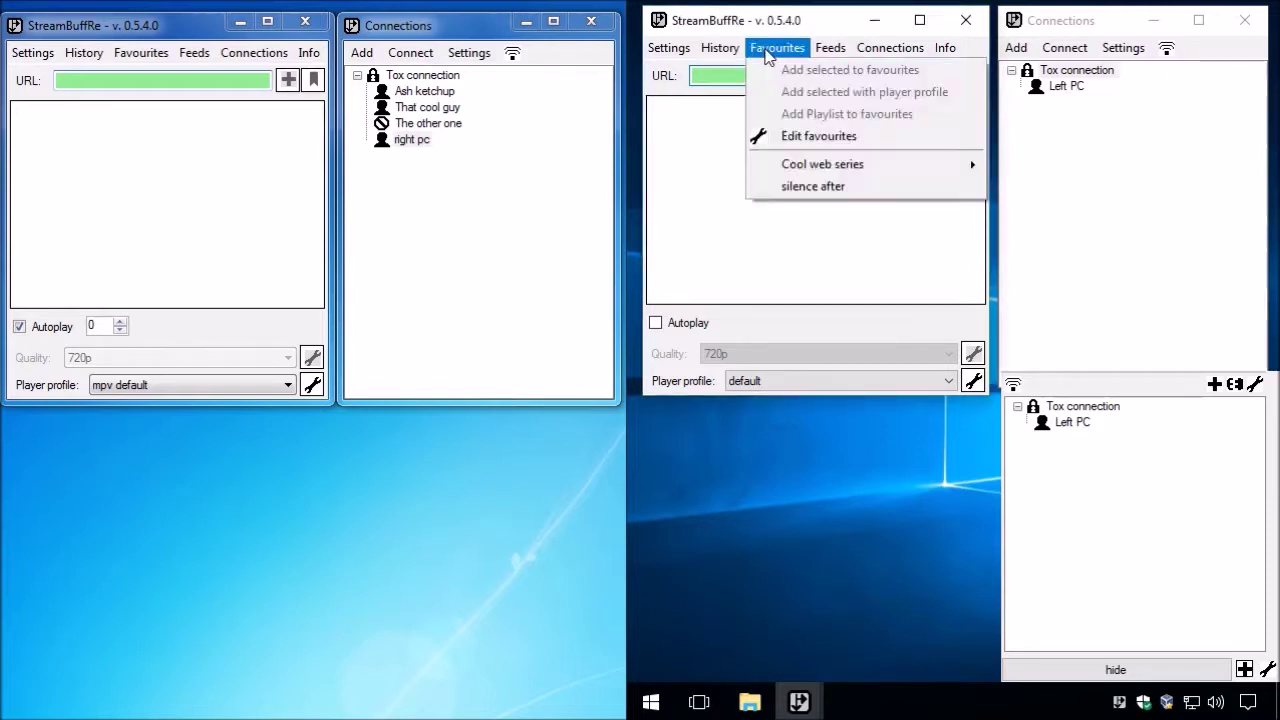
pyautogui.click(790, 186)
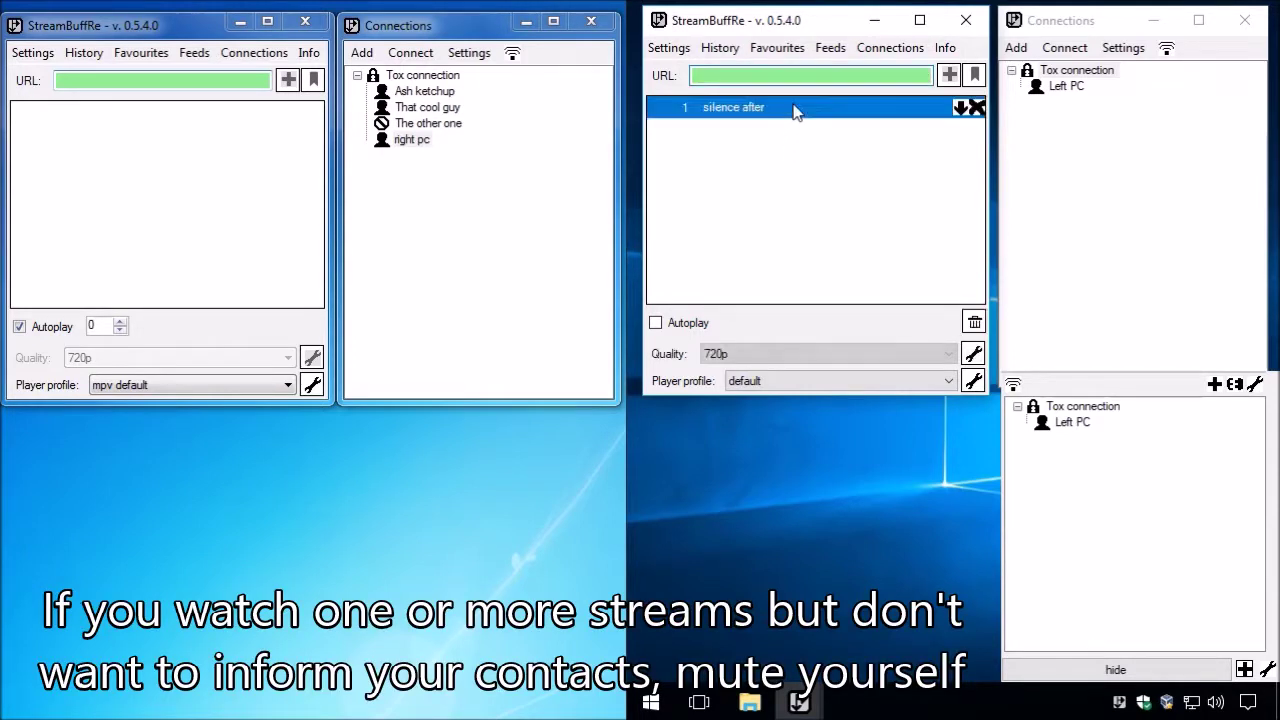
pyautogui.click(958, 580)
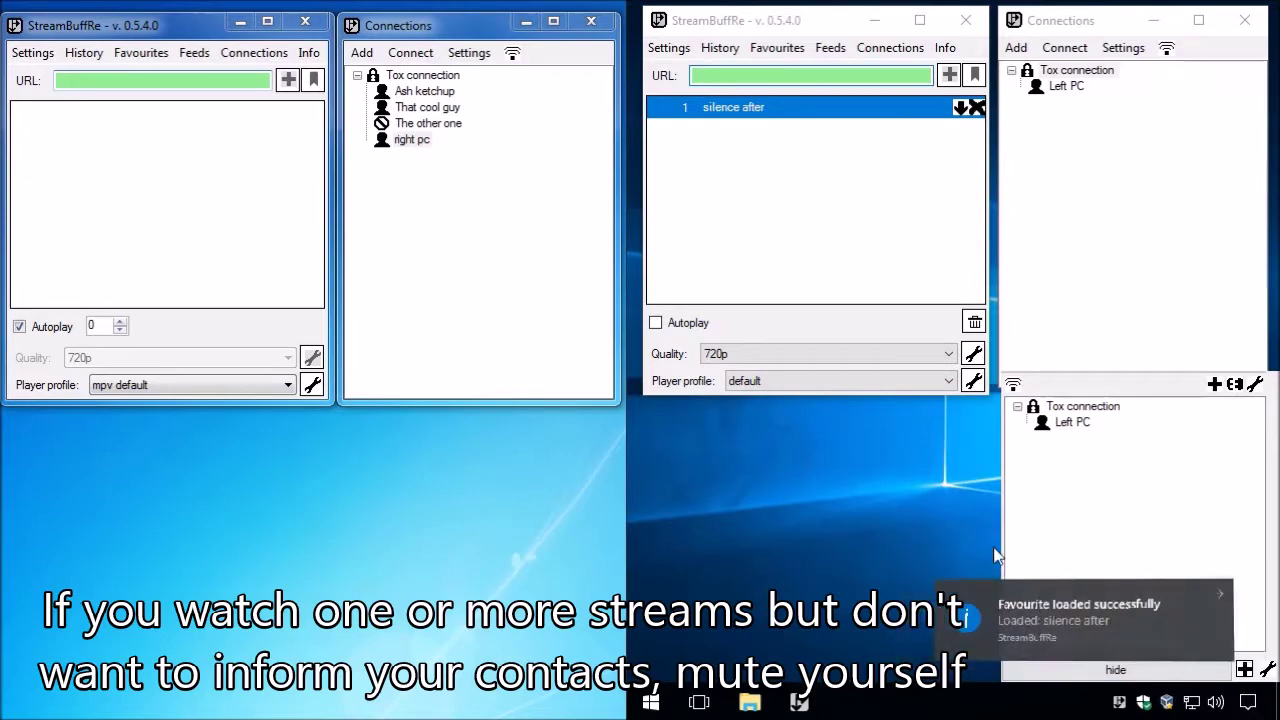
pyautogui.click(815, 120)
pyautogui.doubleClick(815, 120)
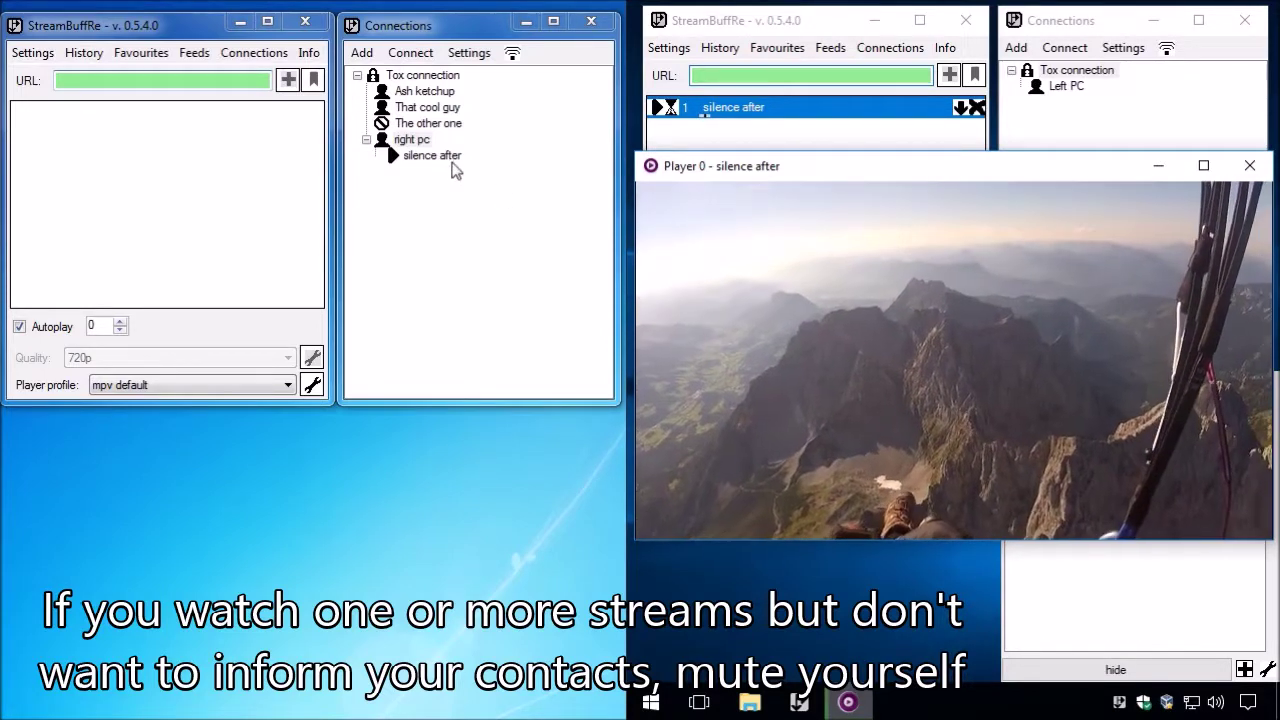
# Mute the Windows 10 instance's stream sharing from the connections widget and check right pc's entry on the Windows 7 instance
pyautogui.click(489, 177)
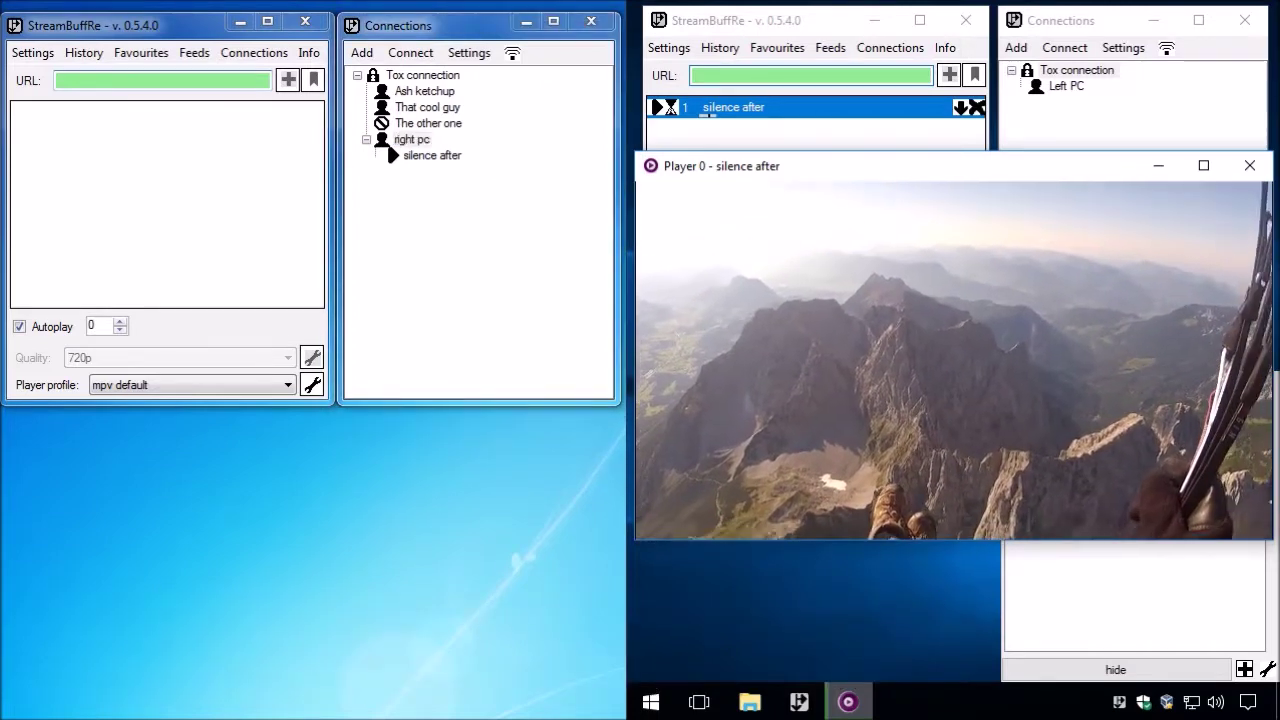
pyautogui.click(1063, 563)
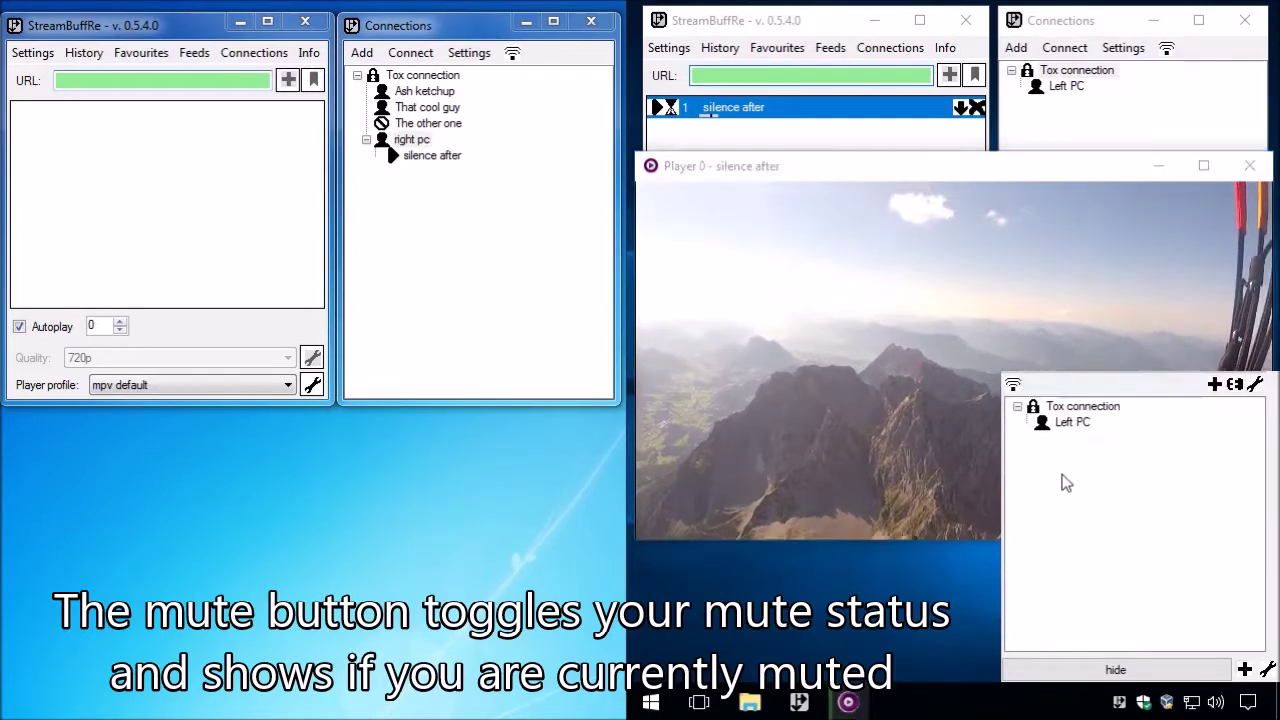
pyautogui.click(1013, 385)
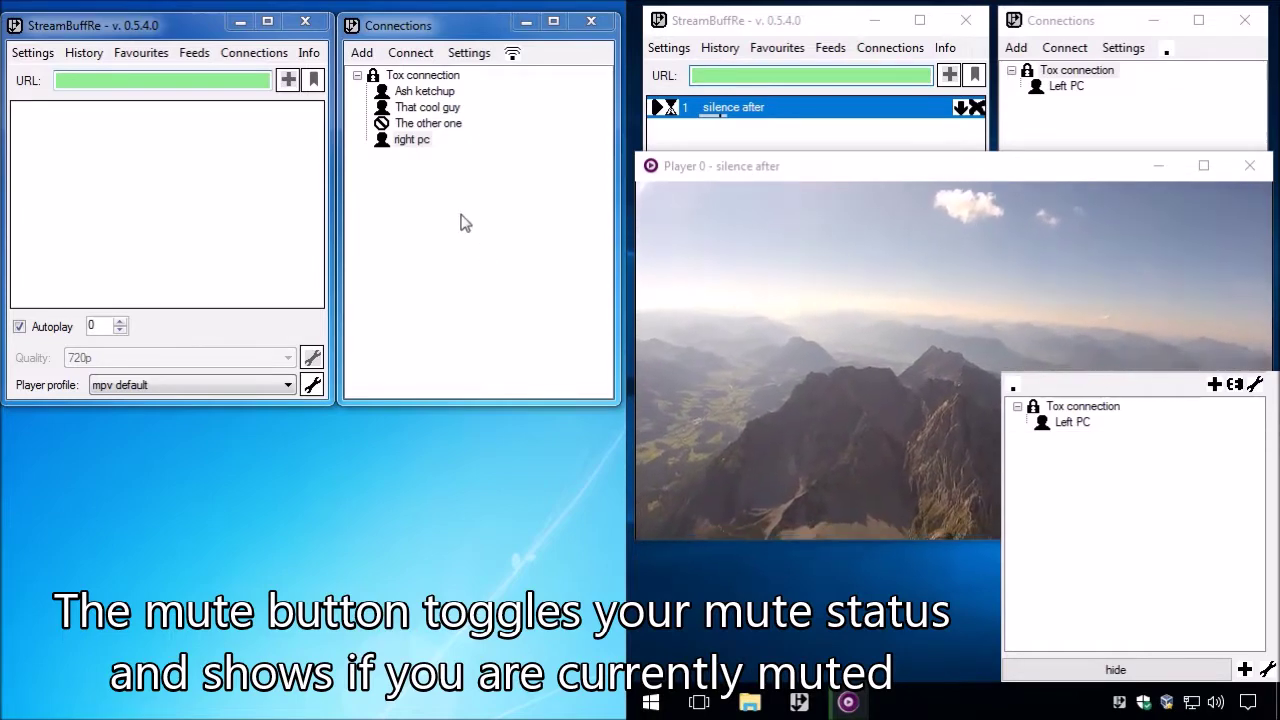
pyautogui.click(411, 140)
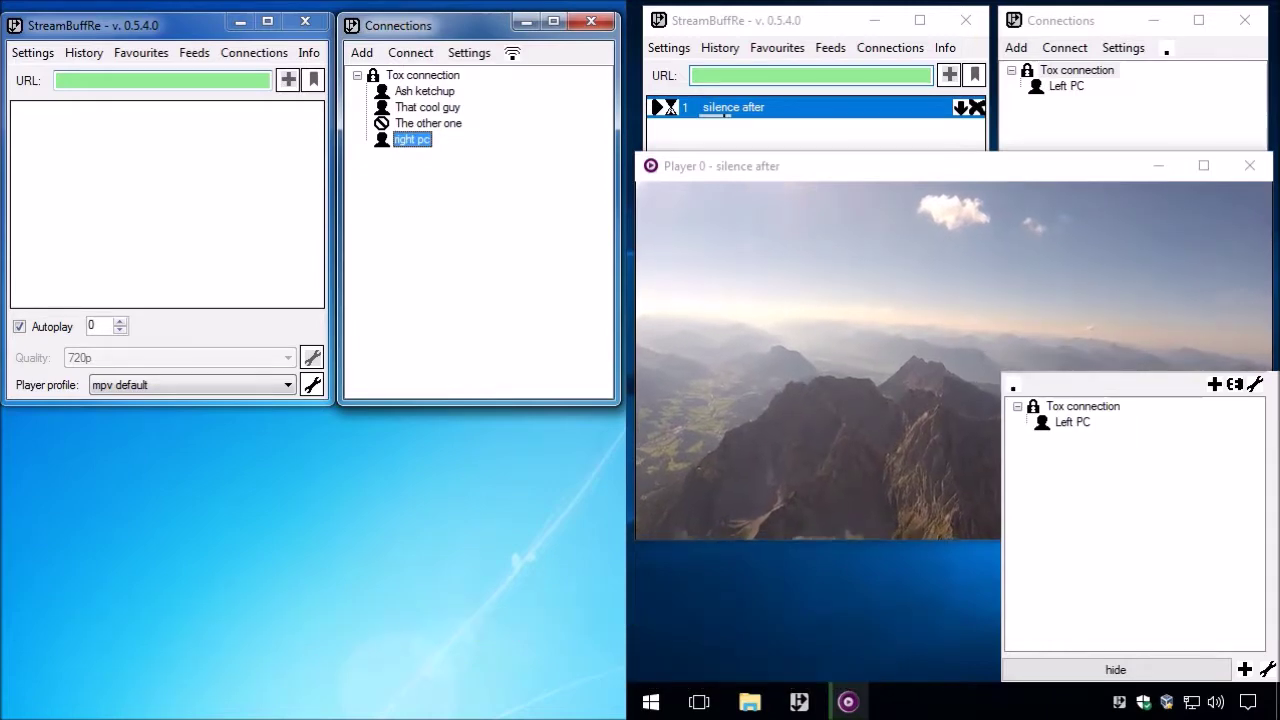
# Pause the "silence after" stream on the Windows 10 instance and unmute its stream sharing from the connections widget
pyautogui.click(1078, 294)
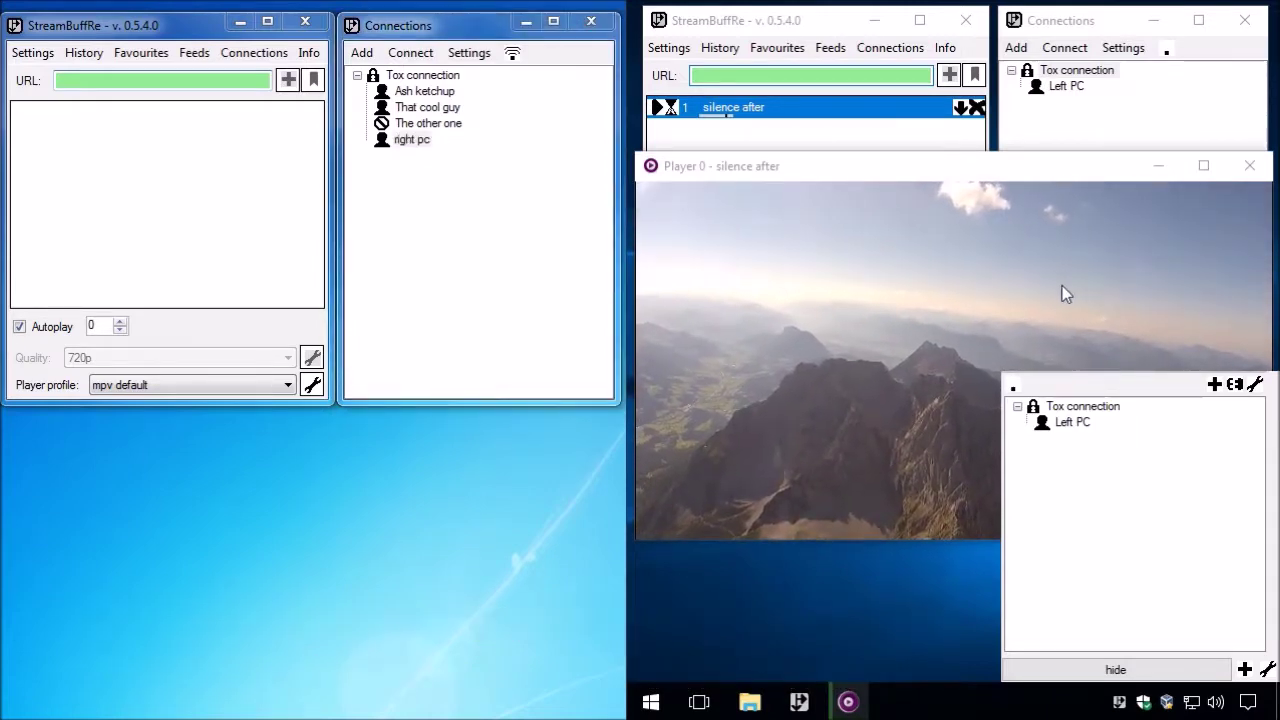
pyautogui.click(1059, 340)
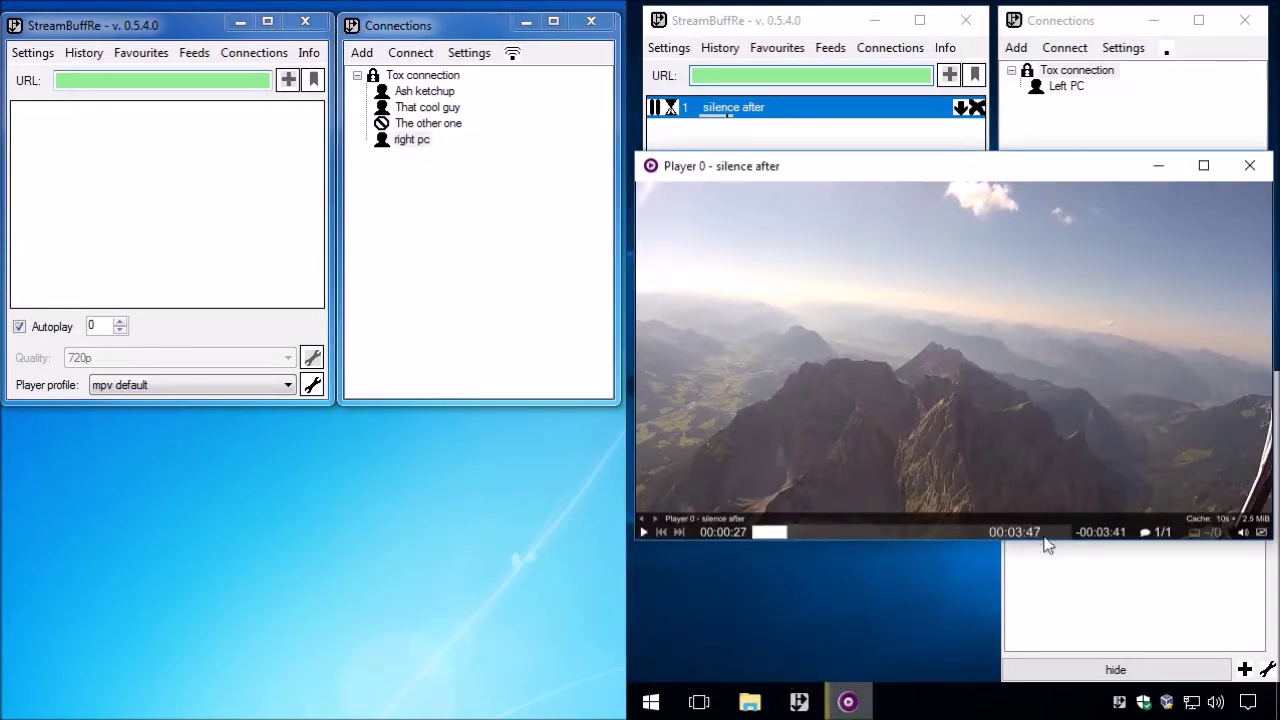
pyautogui.click(1051, 578)
pyautogui.click(1013, 385)
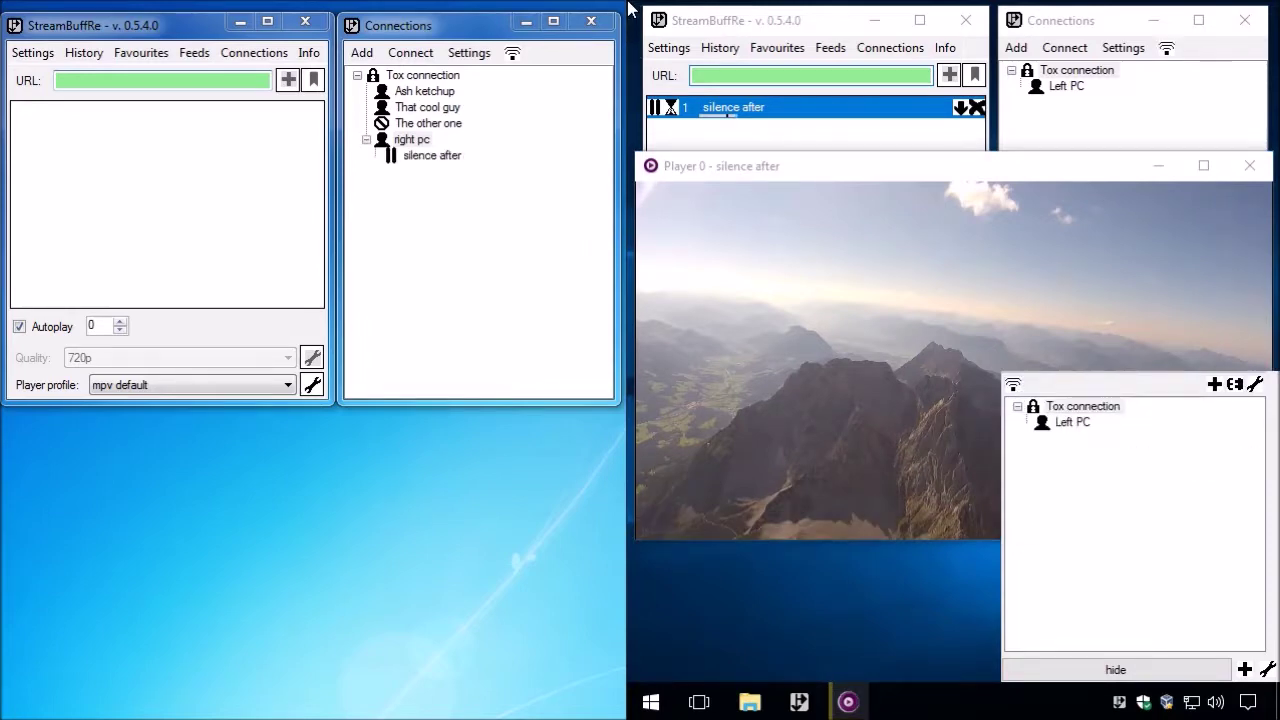
# Hide the Windows 10 instance's preview window and close the "silence after" player
pyautogui.click(490, 152)
pyautogui.click(1157, 668)
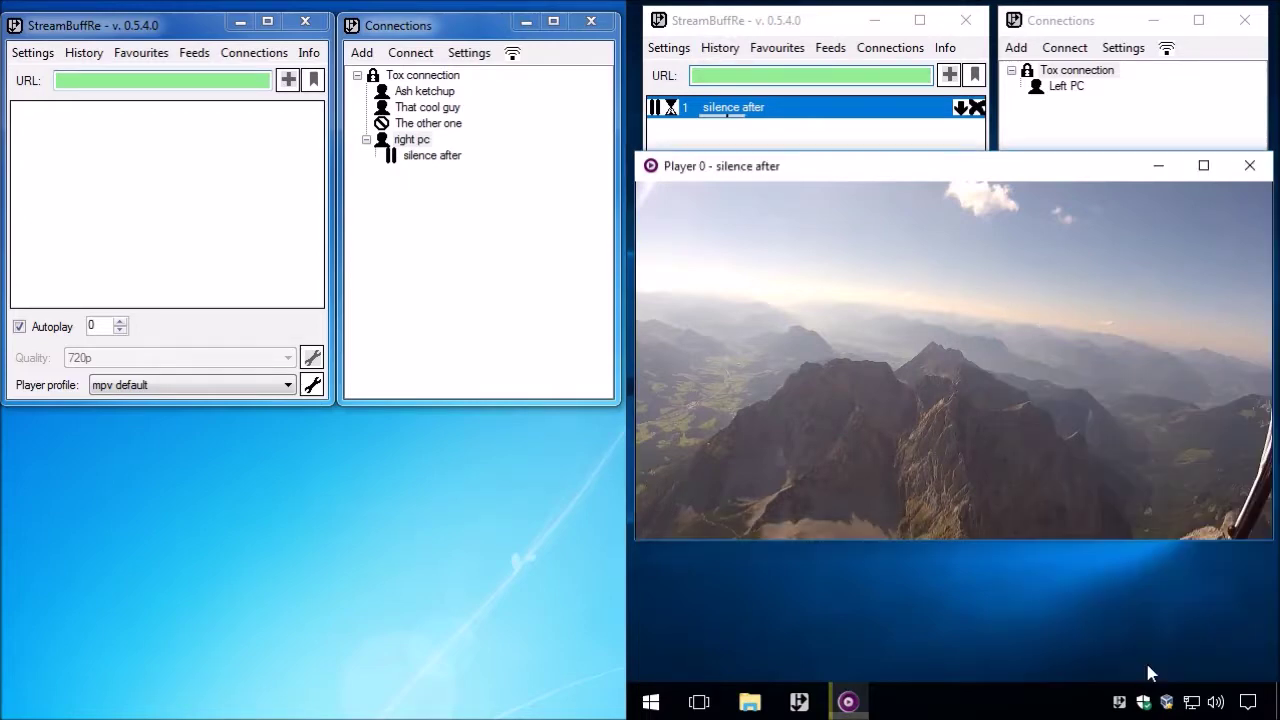
pyautogui.click(1249, 165)
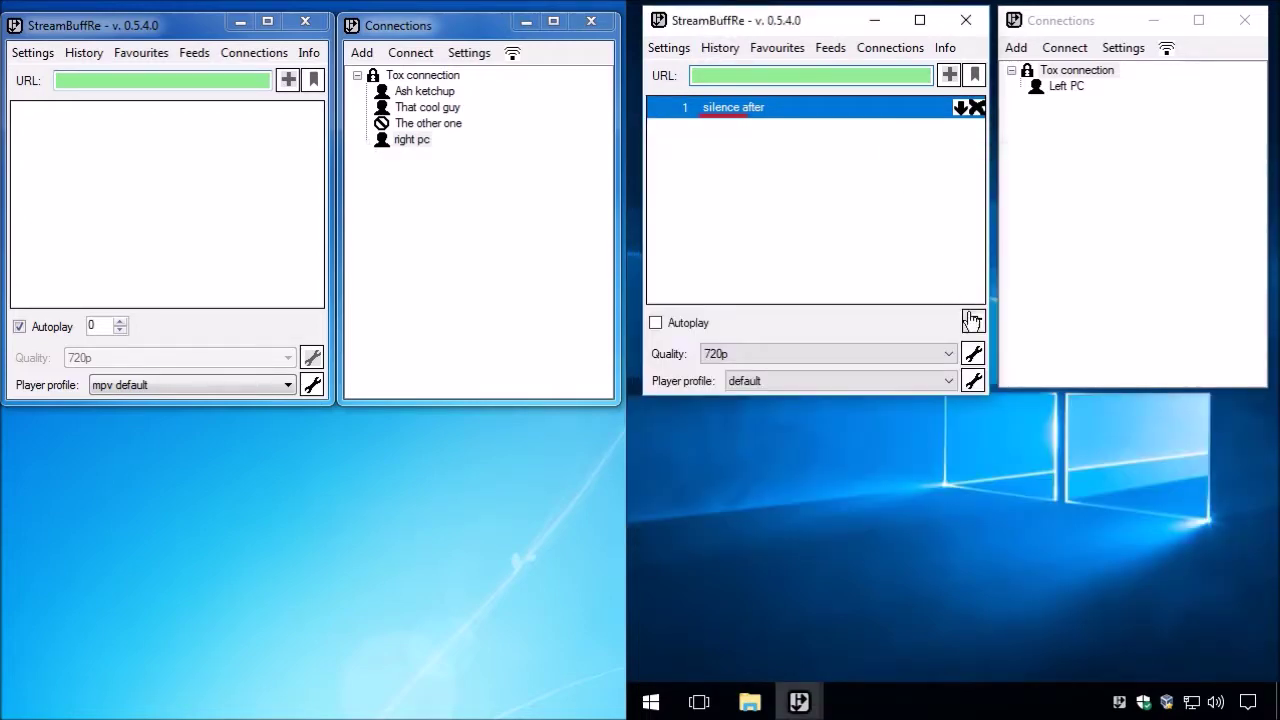